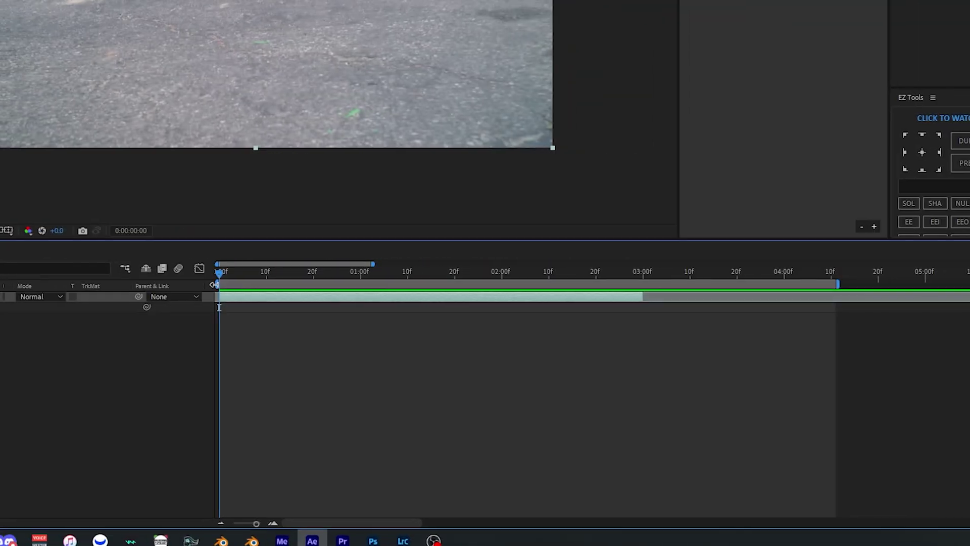
Limit the TUT composition's work area to about 0:00:01:11 through 0:00:03:00 and preview the car clip.
drag(213, 285, 446, 276)
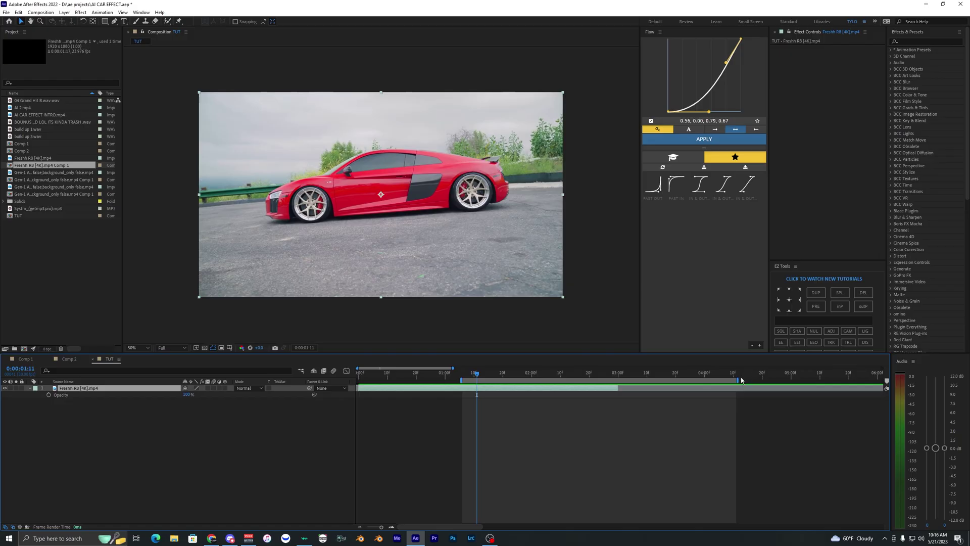
drag(741, 380, 621, 381)
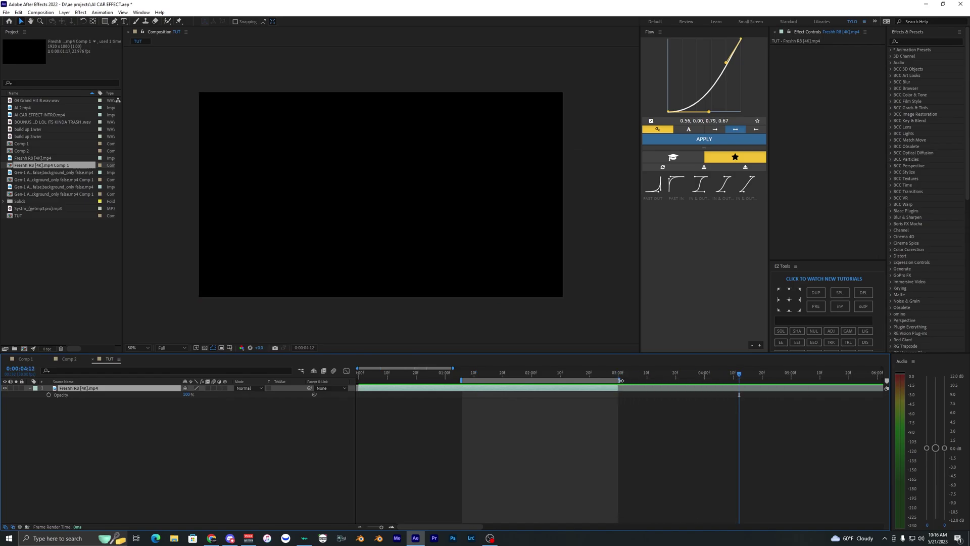
drag(482, 377, 554, 373)
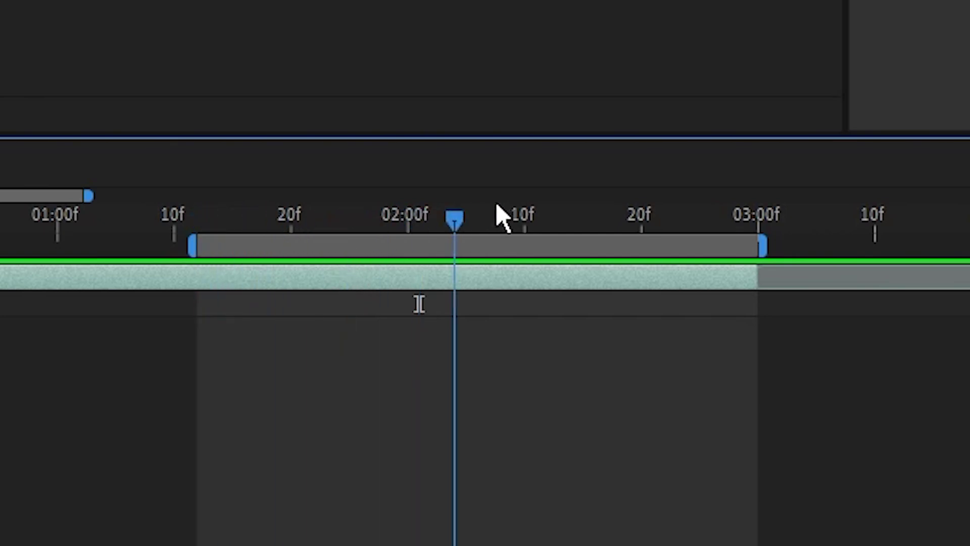
drag(496, 205, 419, 222)
drag(486, 375, 473, 379)
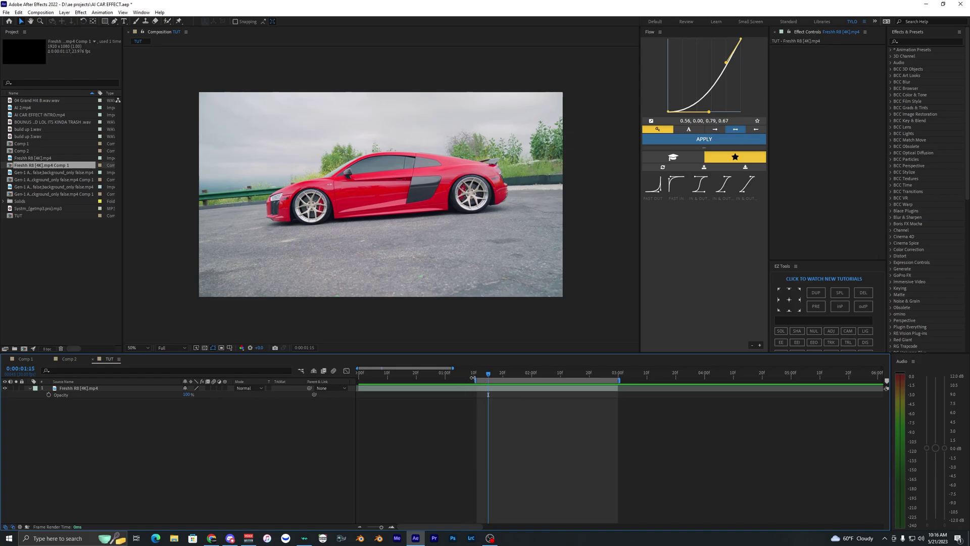
click(501, 388)
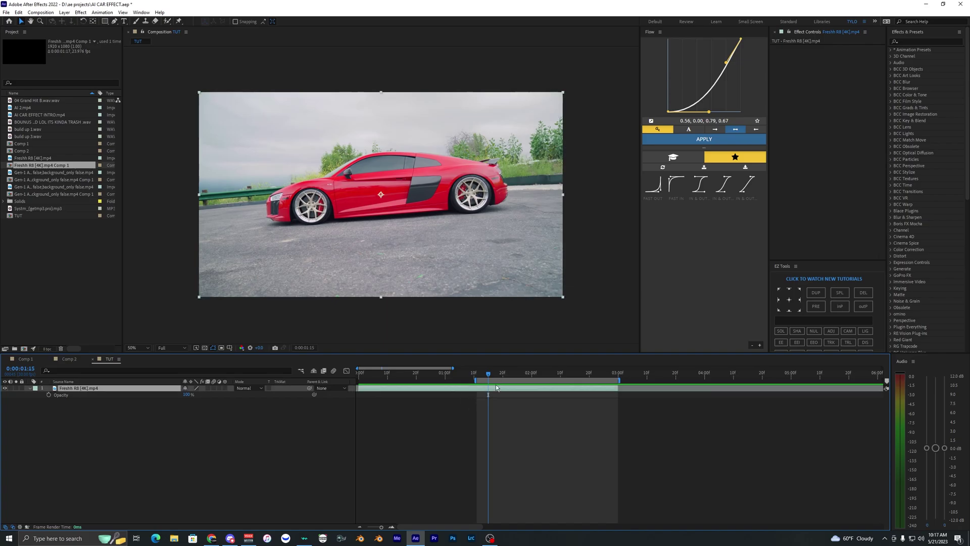
key(space)
key(space)
key(space)
key(space)
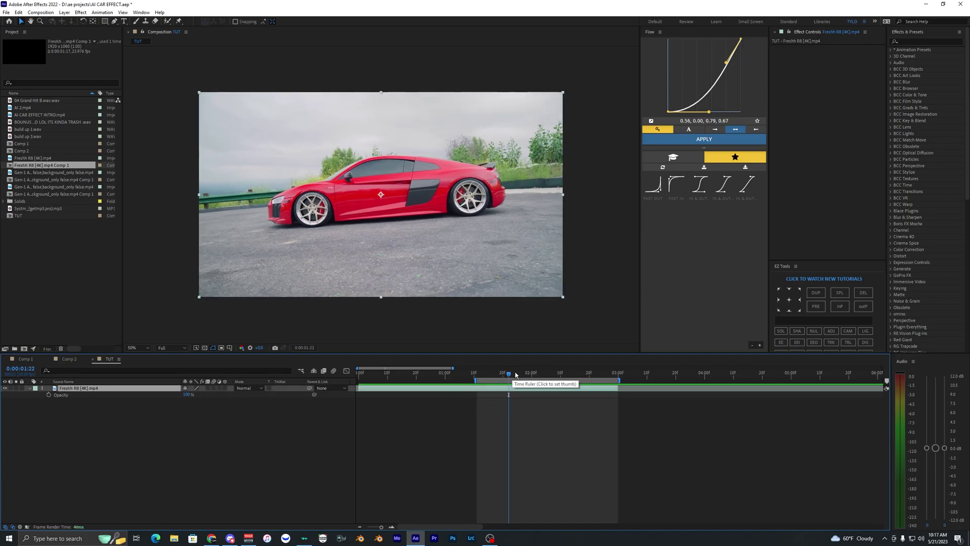
Send the TUT composition to the Adobe Media Encoder queue for export.
click(7, 12)
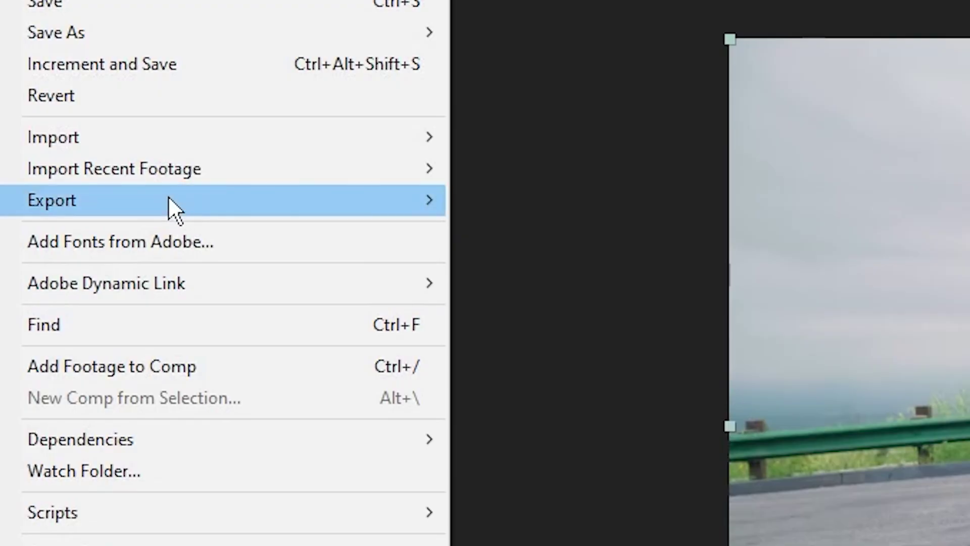
mouse_move(169, 197)
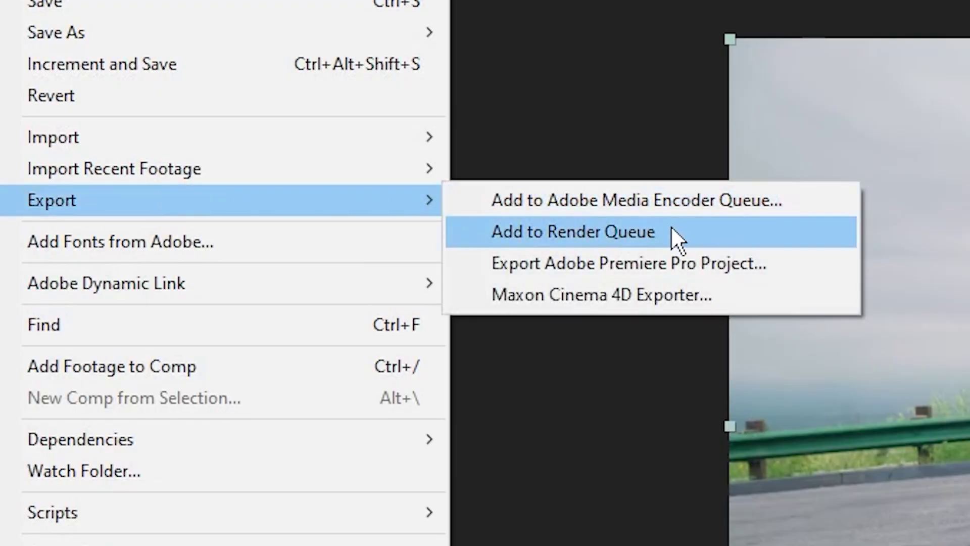
click(690, 201)
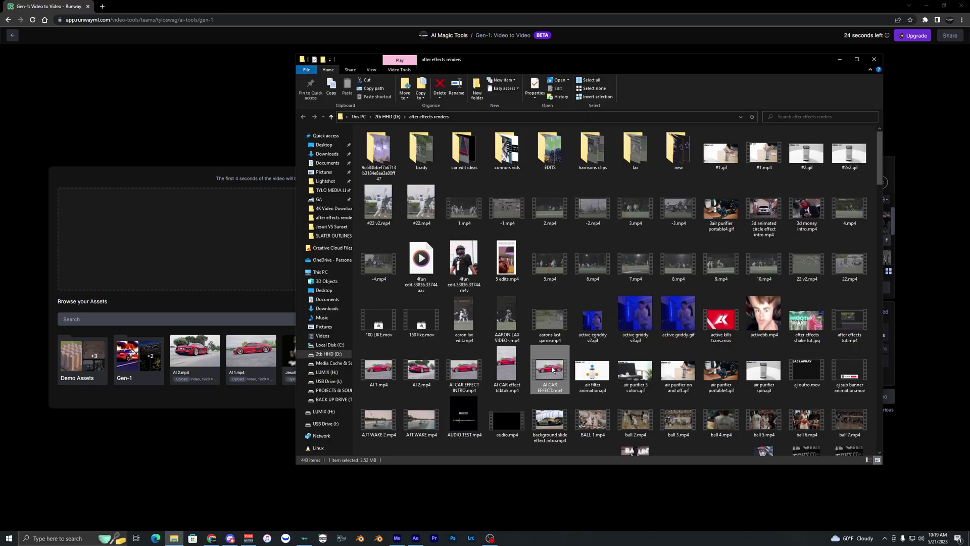
Upload AI CAR EFFECT.mp4 from the after effects renders folder as the input video for Runway's Gen-1: Video to Video.
drag(553, 370, 243, 202)
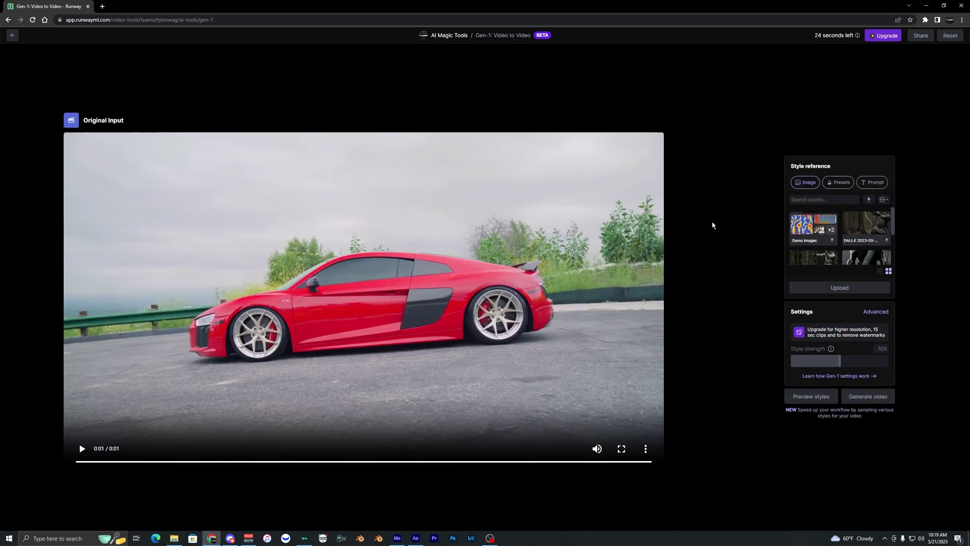
Look through the available style reference sources, including the image assets and the preset styles.
click(835, 183)
click(871, 183)
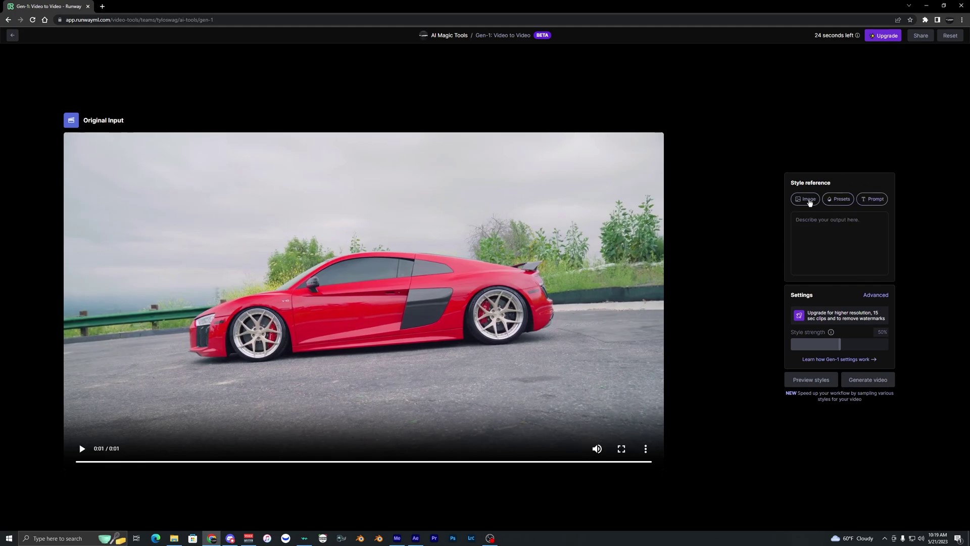
click(806, 201)
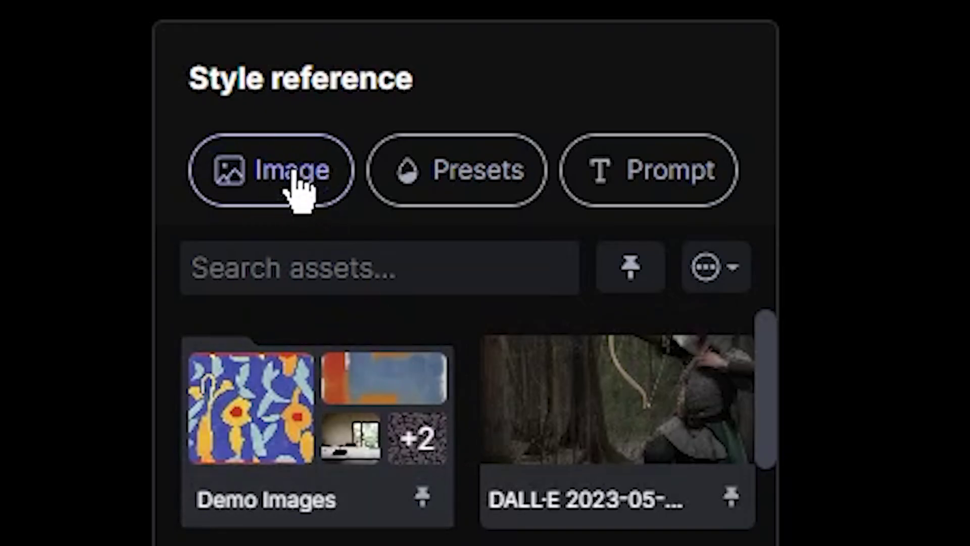
scroll(328, 379, down, 5)
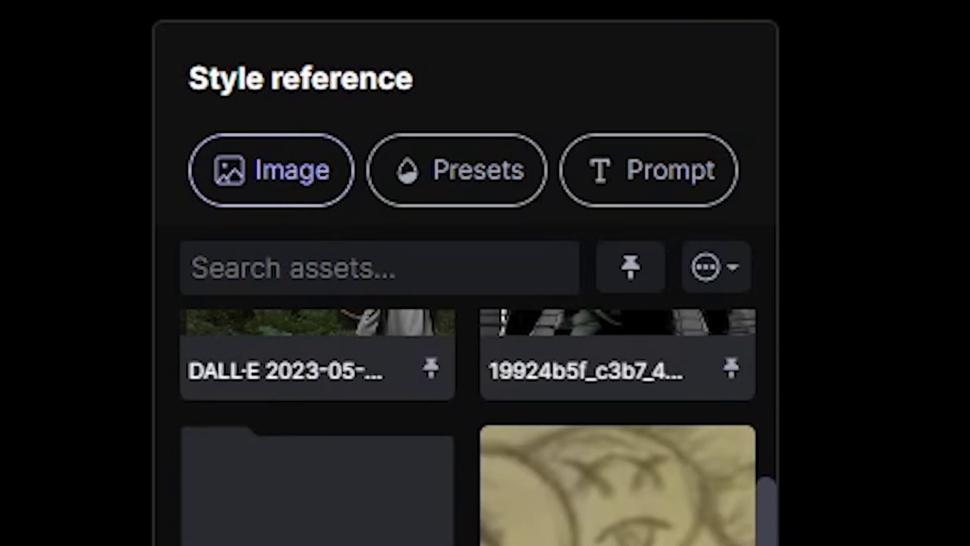
scroll(434, 500, up, 5)
click(460, 174)
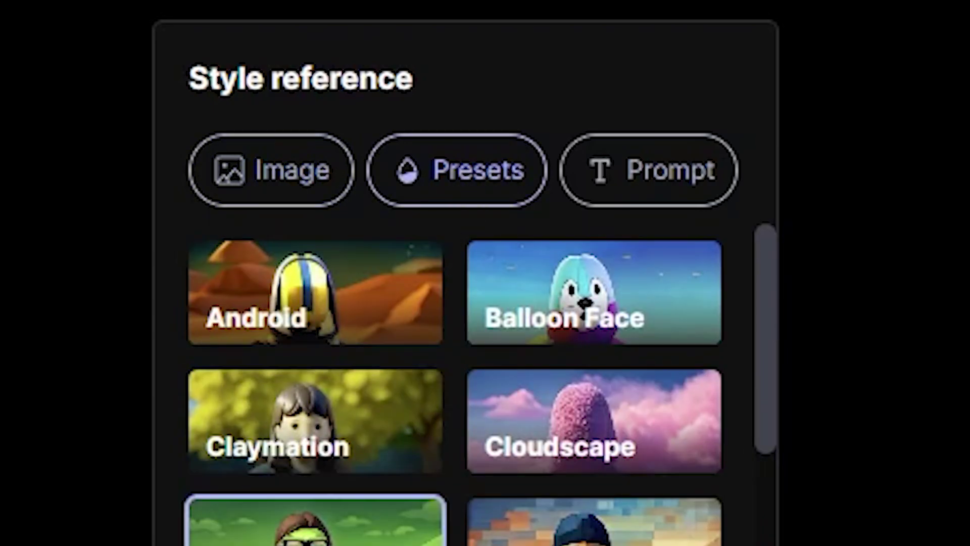
scroll(372, 520, down, 5)
scroll(333, 501, up, 4)
scroll(344, 455, up, 5)
Use a text prompt as the style reference, reading "Audi R8 with lightning in the background.".
click(648, 63)
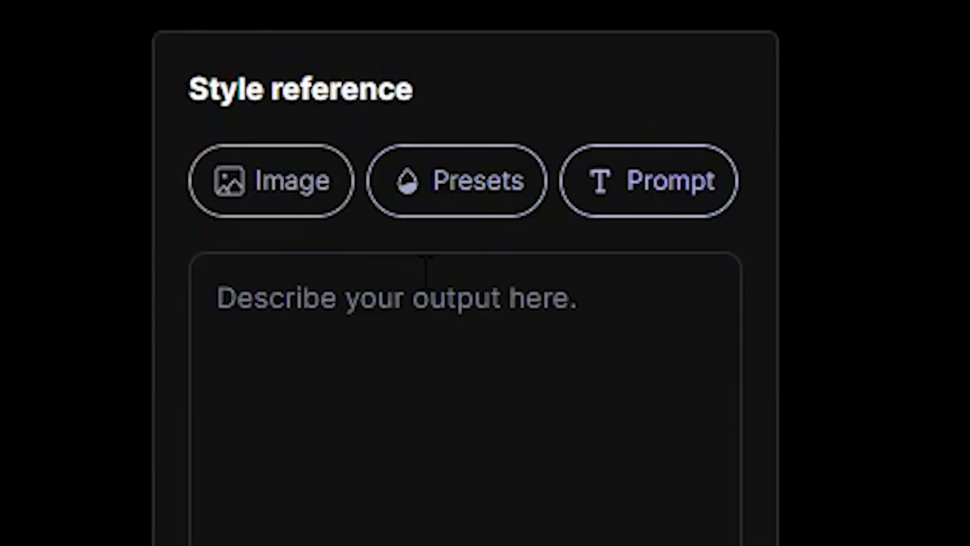
click(425, 271)
click(473, 183)
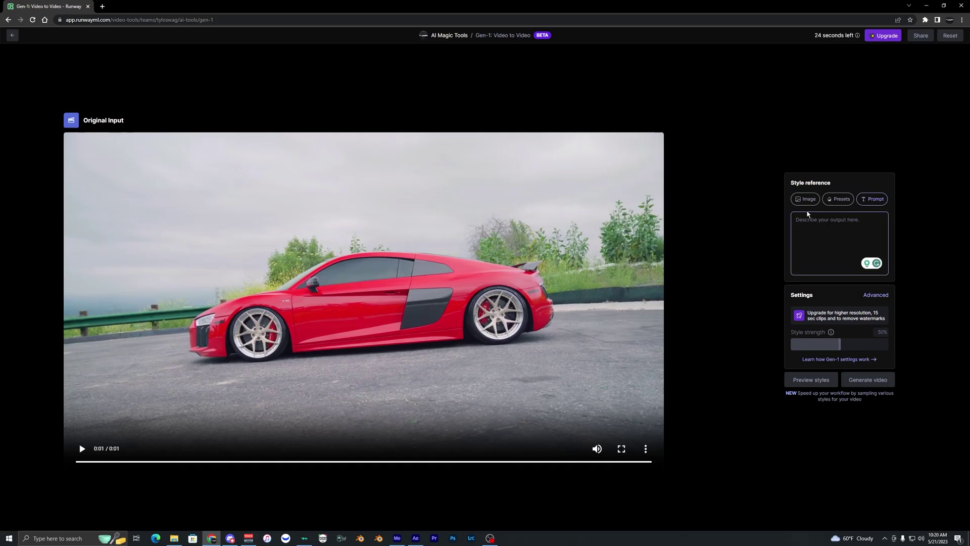
click(806, 217)
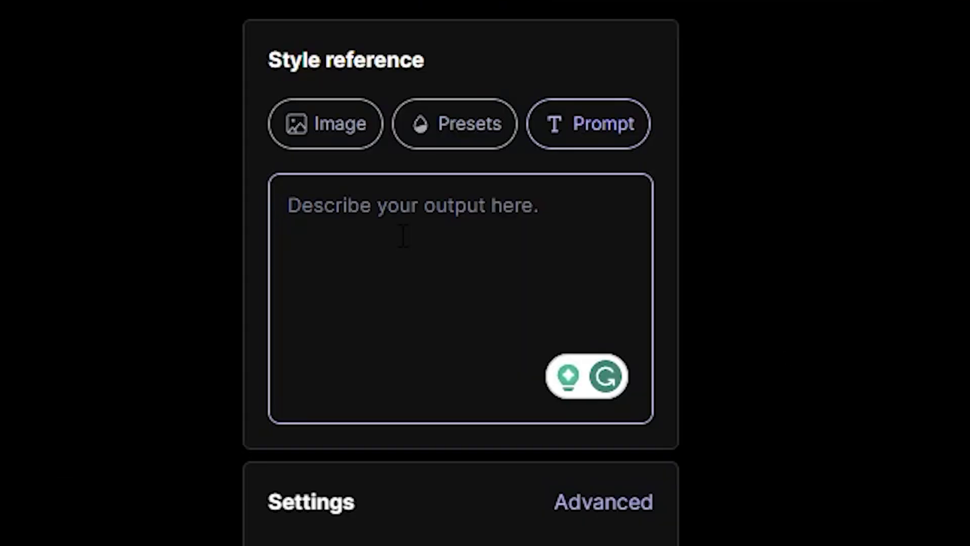
text(Audi R8 with)
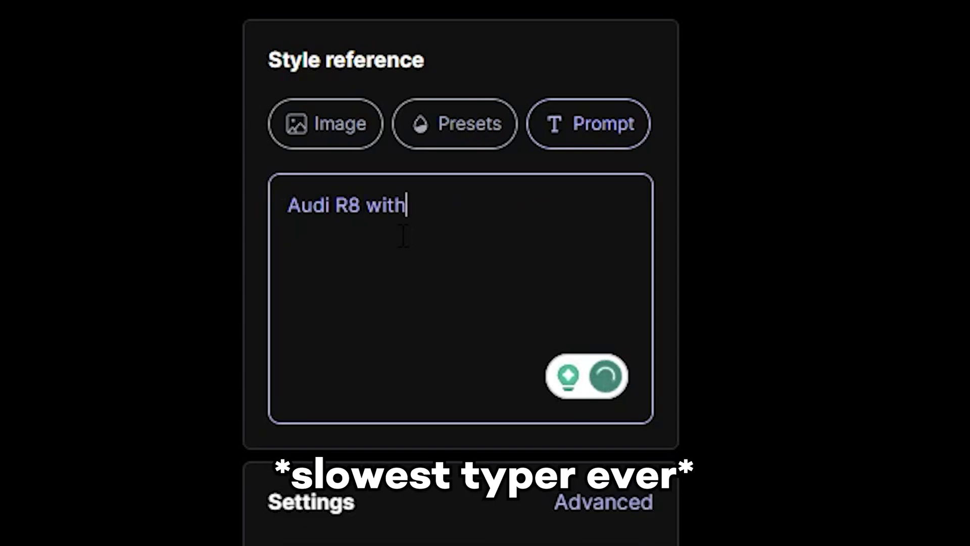
text( lightning in the back)
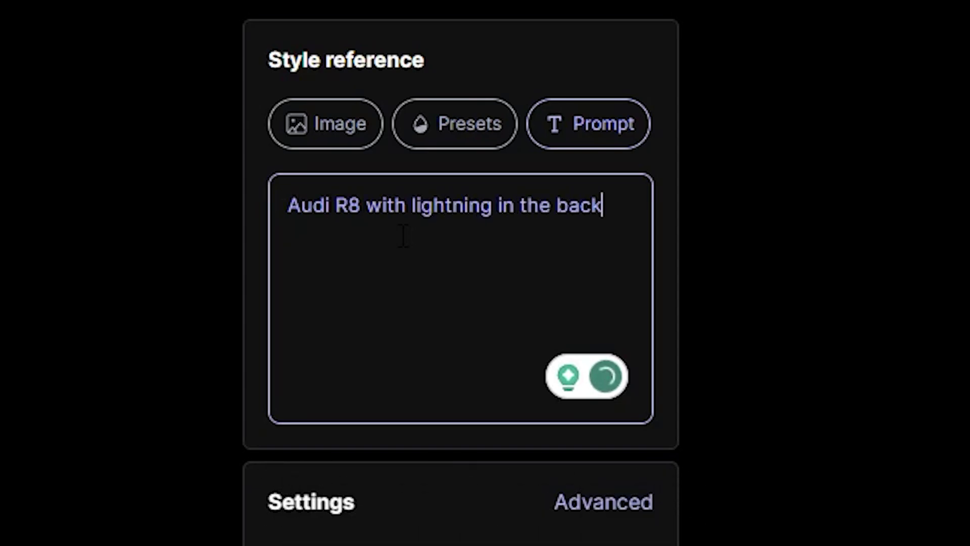
text(gro)
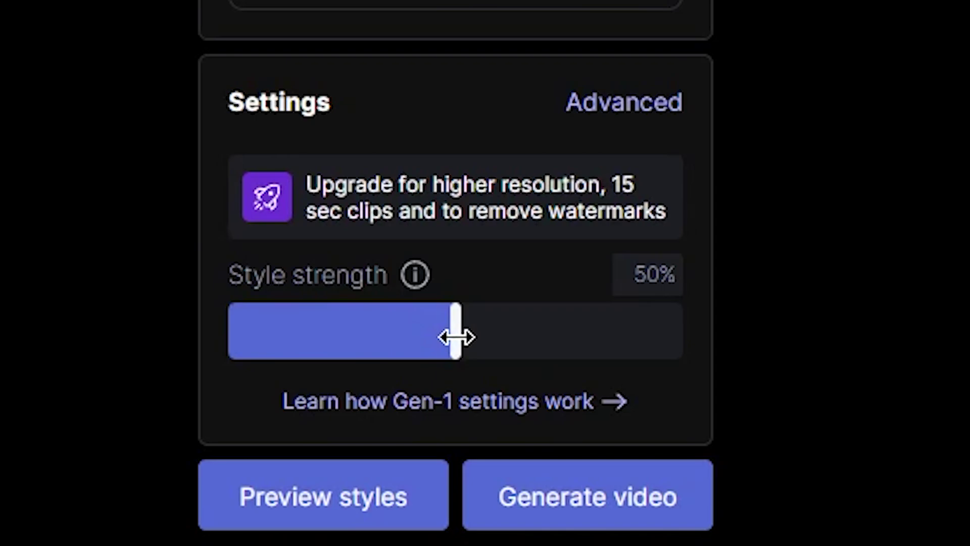
Set the style strength to 20% and create style previews for the lightning prompt.
drag(455, 336, 513, 331)
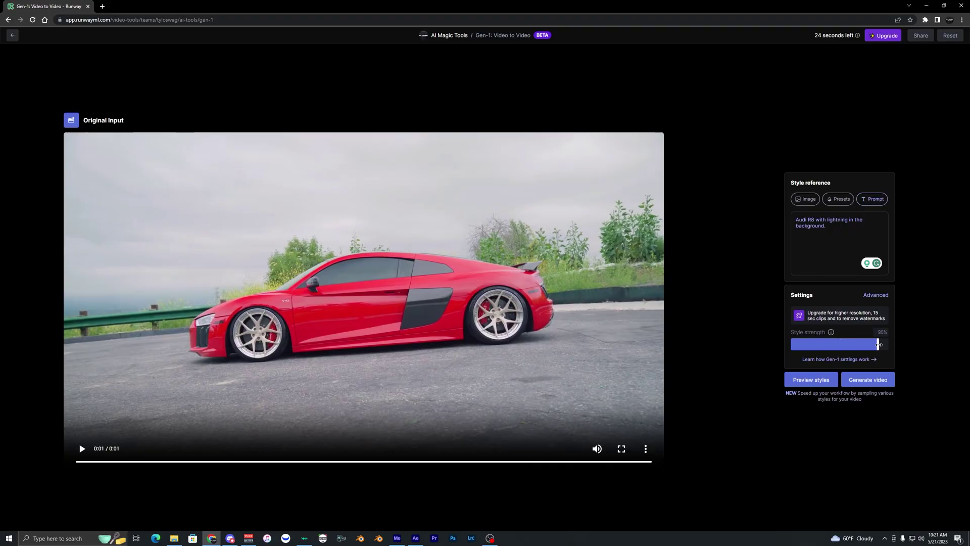
drag(878, 344, 808, 344)
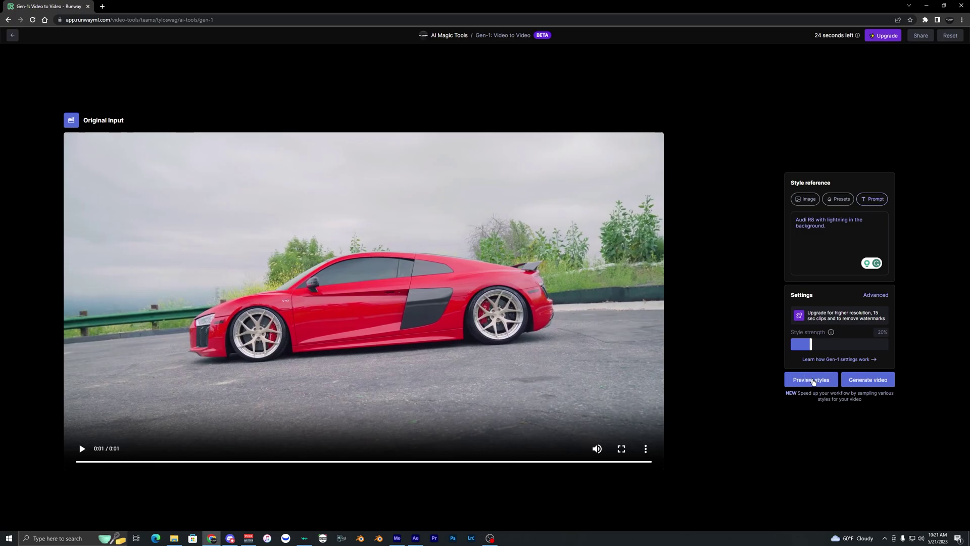
click(811, 380)
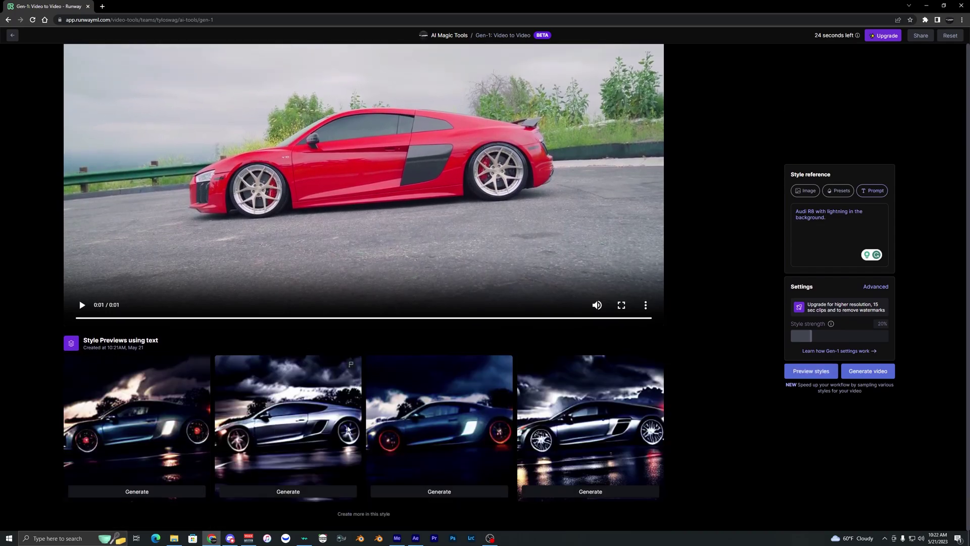
Generate a video from the first lightning style preview and play the result, comparing it with the preview.
scroll(173, 425, up, 2)
scroll(162, 407, down, 2)
click(137, 491)
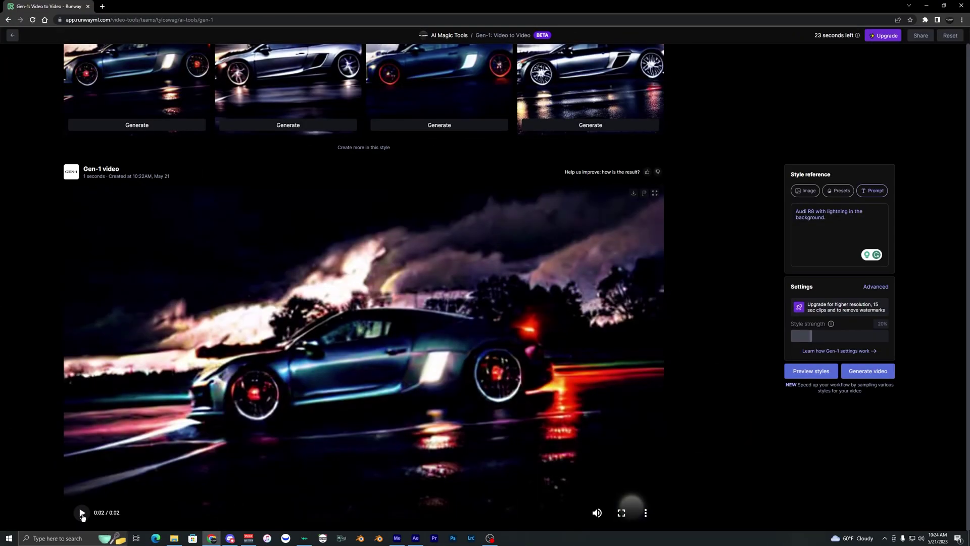
click(82, 513)
scroll(212, 345, up, 2)
scroll(211, 346, up, 1)
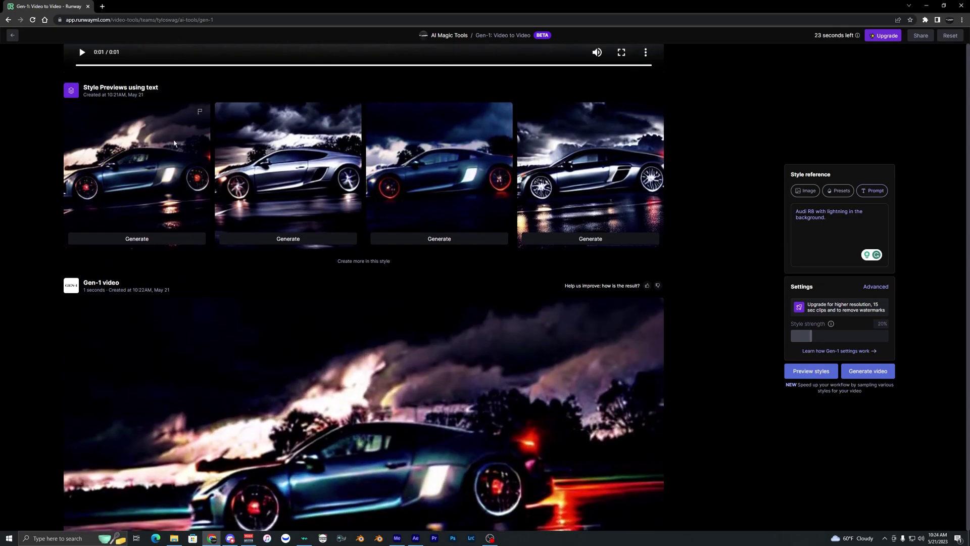
scroll(213, 331, down, 3)
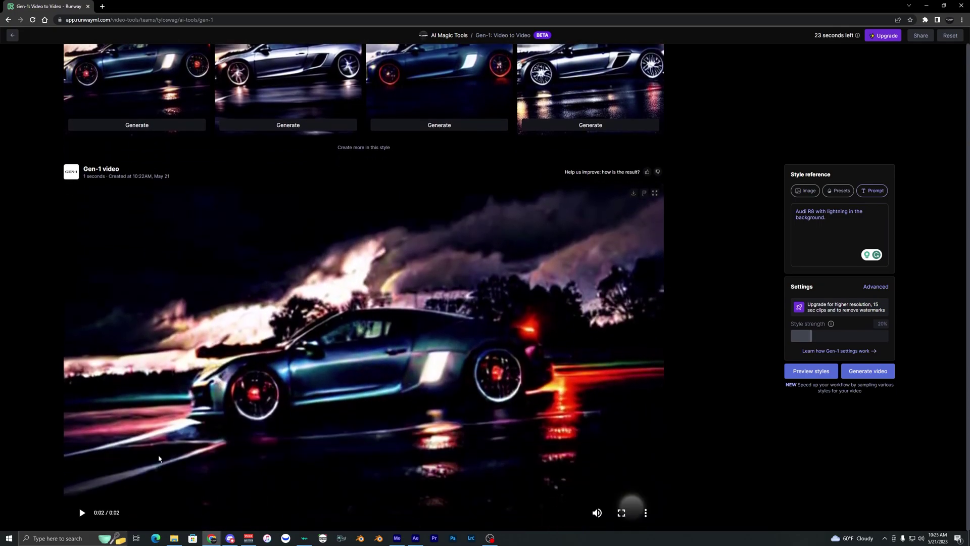
click(82, 513)
Replace the prompt with "Cartoon comic book style" and create new style previews.
click(825, 224)
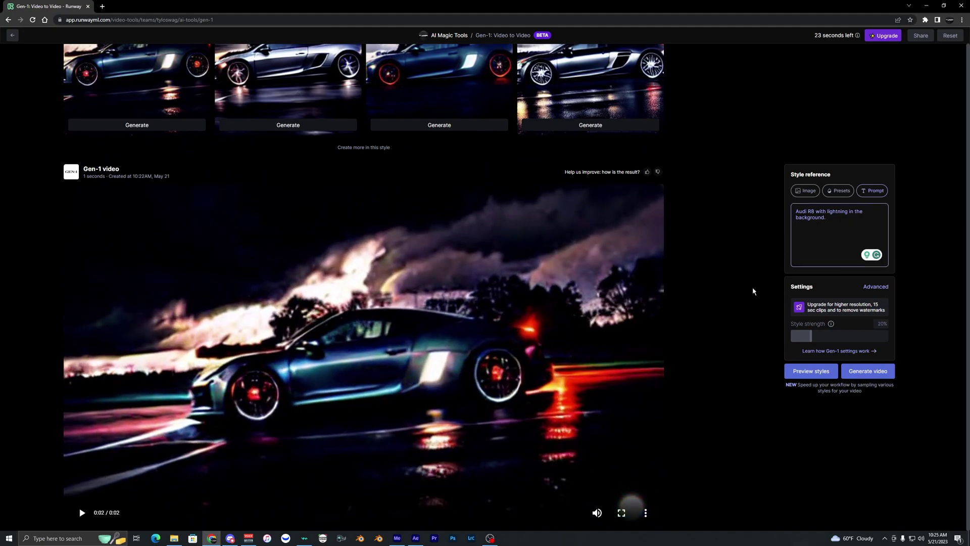
key(ctrl+a)
key(BackSpace)
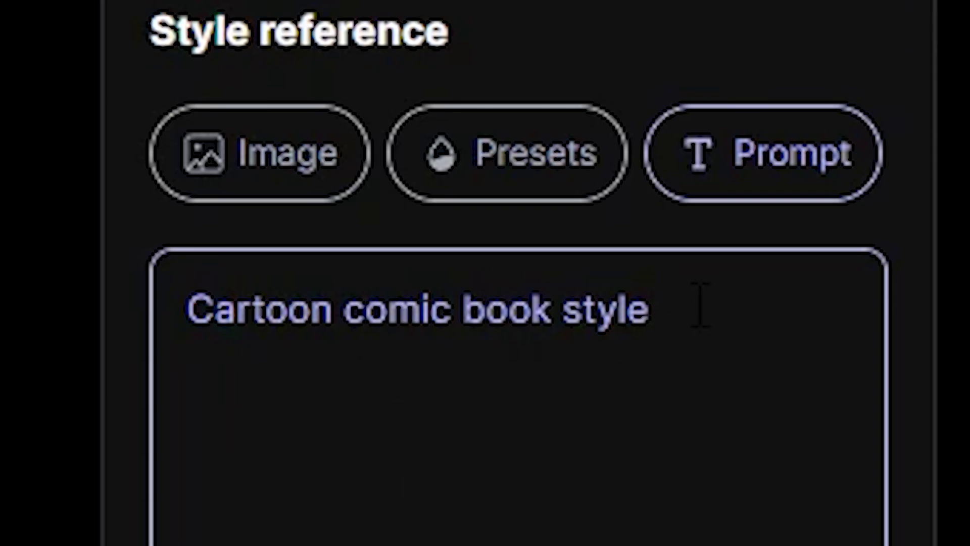
drag(864, 211, 792, 212)
click(839, 212)
click(618, 316)
click(740, 325)
click(236, 439)
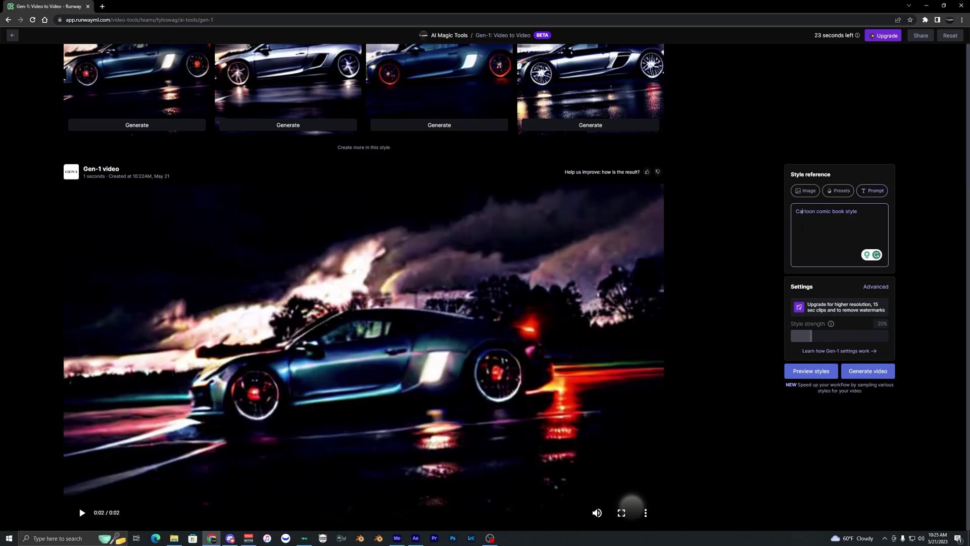
click(807, 374)
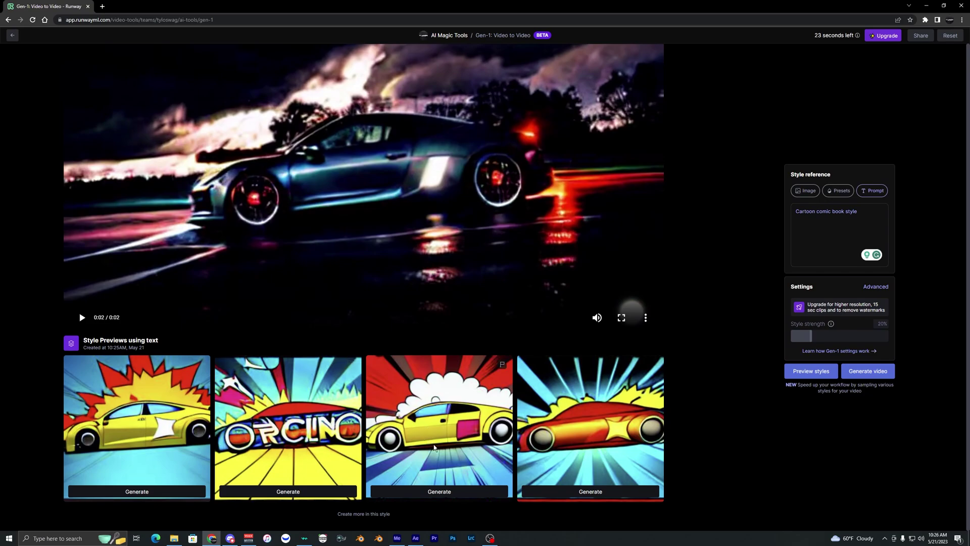
Generate a video from the third comic book style preview, play it and review it alongside the earlier results.
click(439, 491)
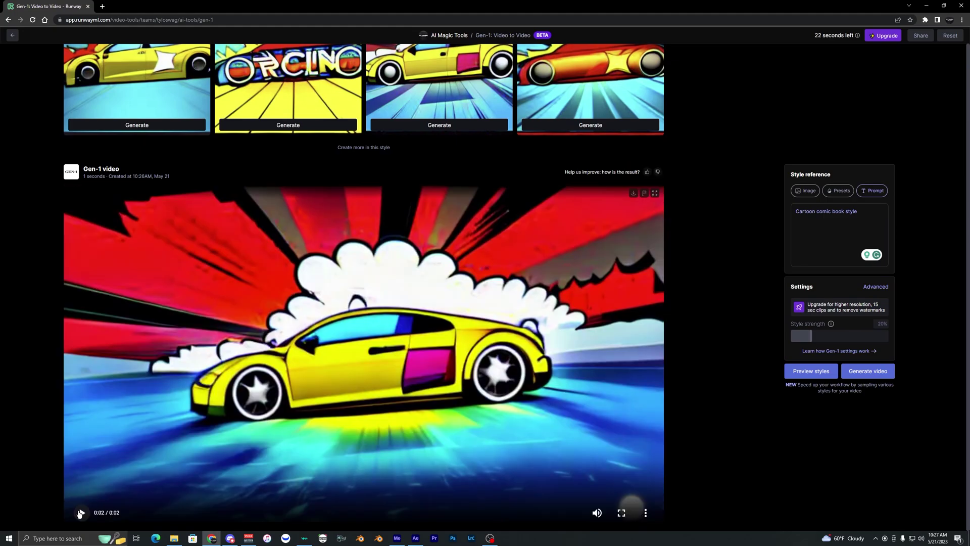
click(79, 514)
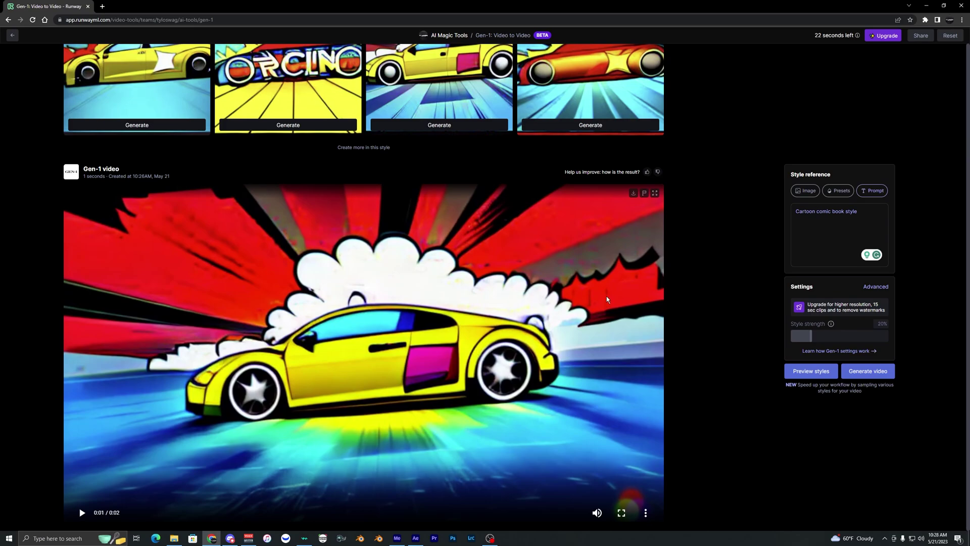
scroll(489, 365, up, 1)
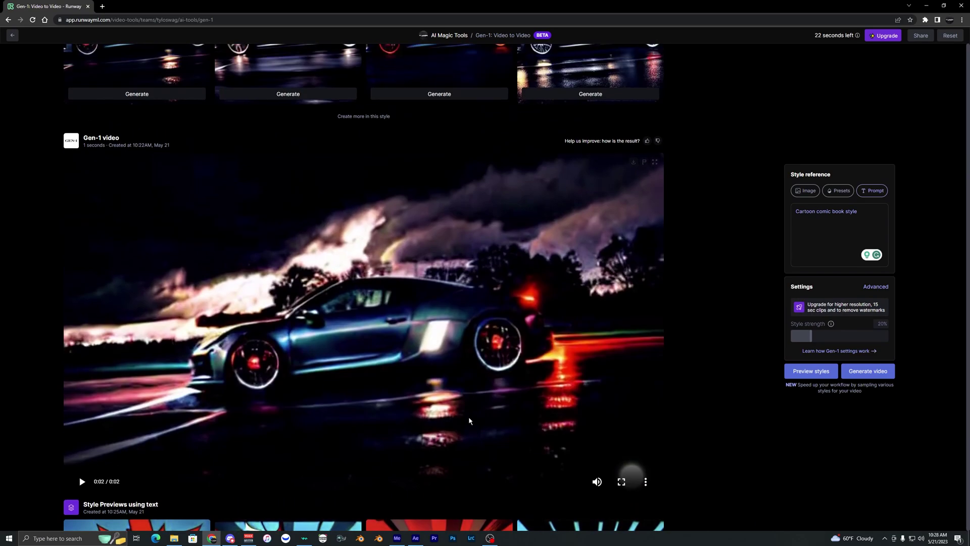
scroll(405, 354, up, 3)
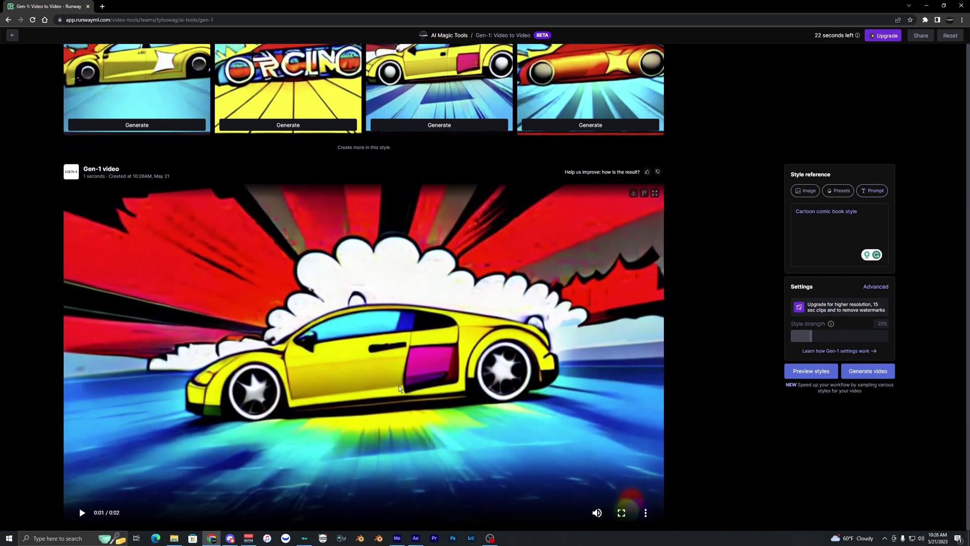
scroll(551, 413, up, 9)
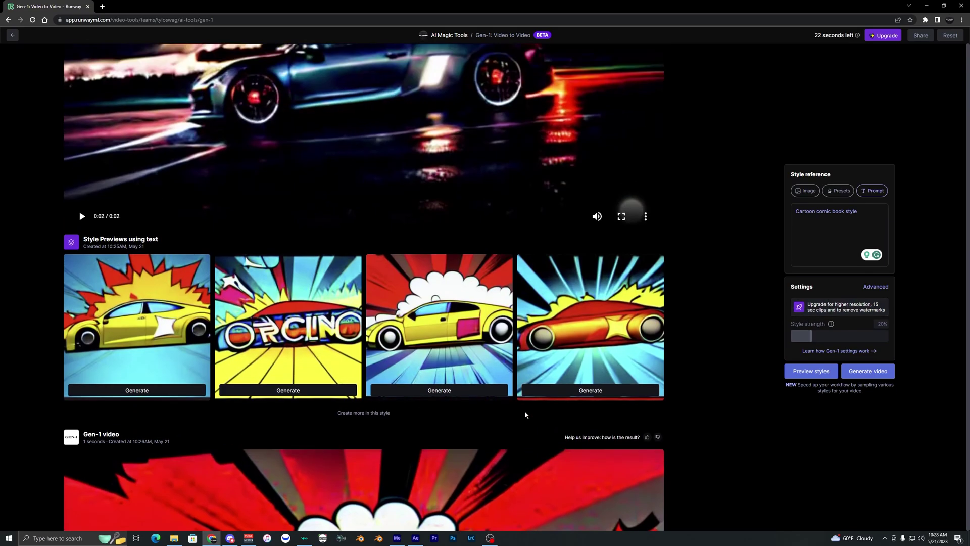
Download the generated lightning-style Gen-1 car video from the results.
scroll(551, 414, up, 5)
scroll(593, 307, down, 4)
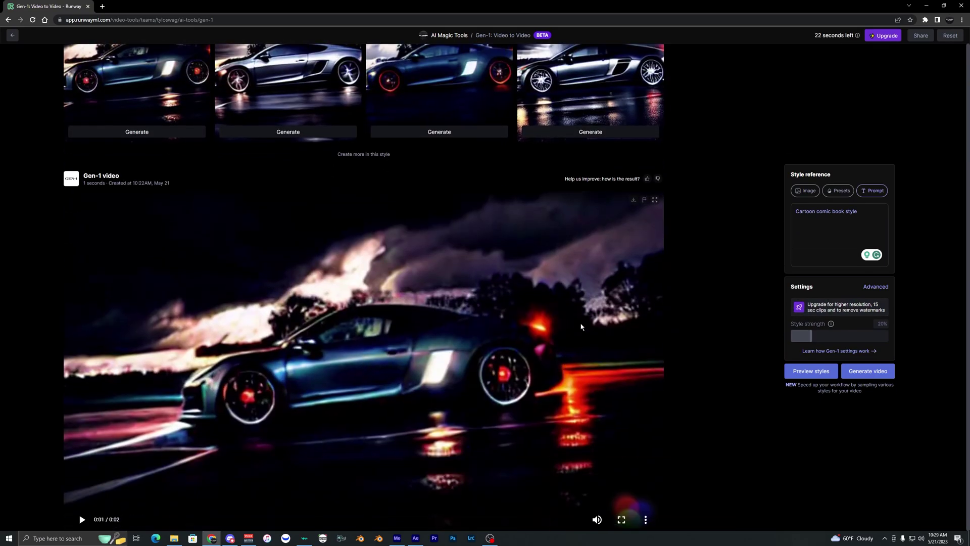
click(633, 200)
scroll(405, 353, down, 10)
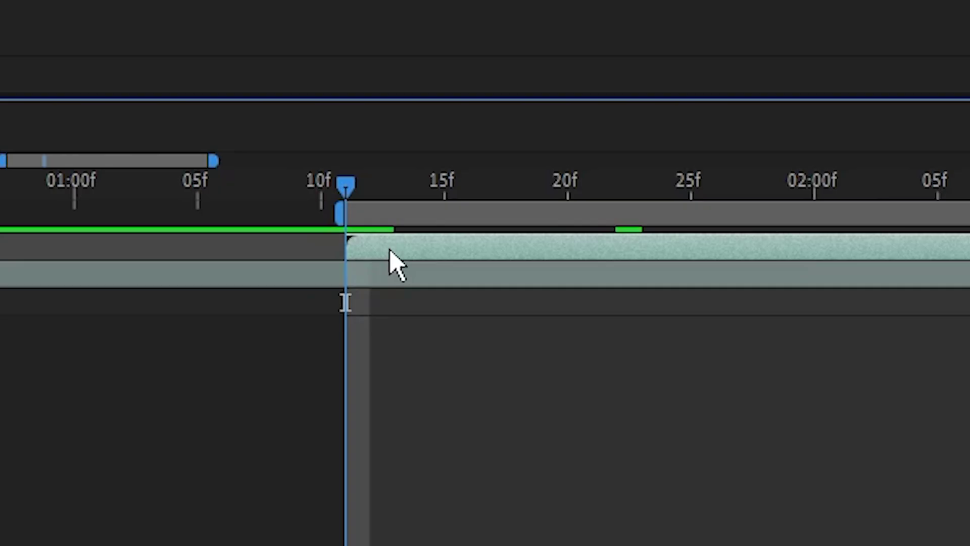
In After Effects, place the lightning clip above the car footage starting at 0:00:01:11 and extend the work area past its end.
mouse_move(389, 249)
mouse_down()
mouse_move(464, 248)
mouse_move(401, 241)
mouse_up()
right_click(399, 239)
click(375, 215)
key(semicolon)
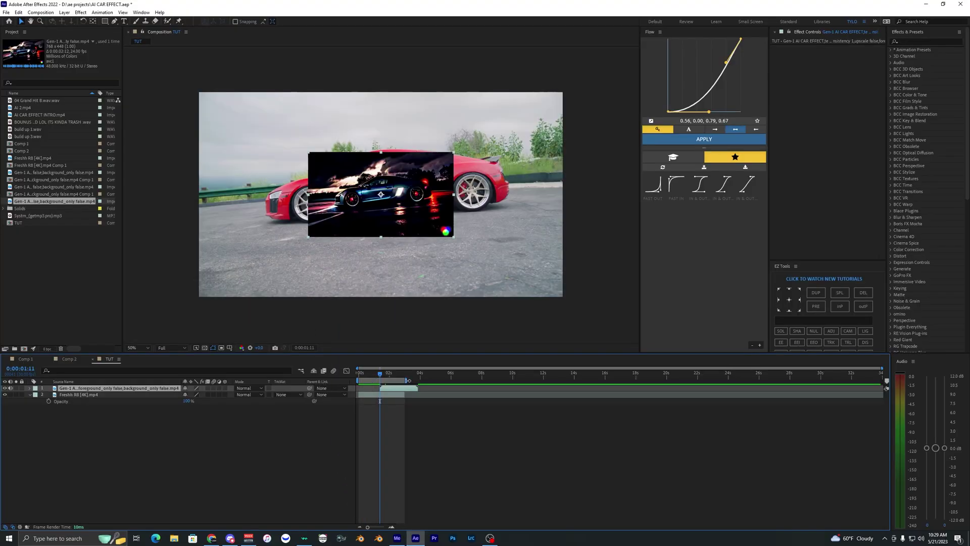
drag(408, 381, 427, 381)
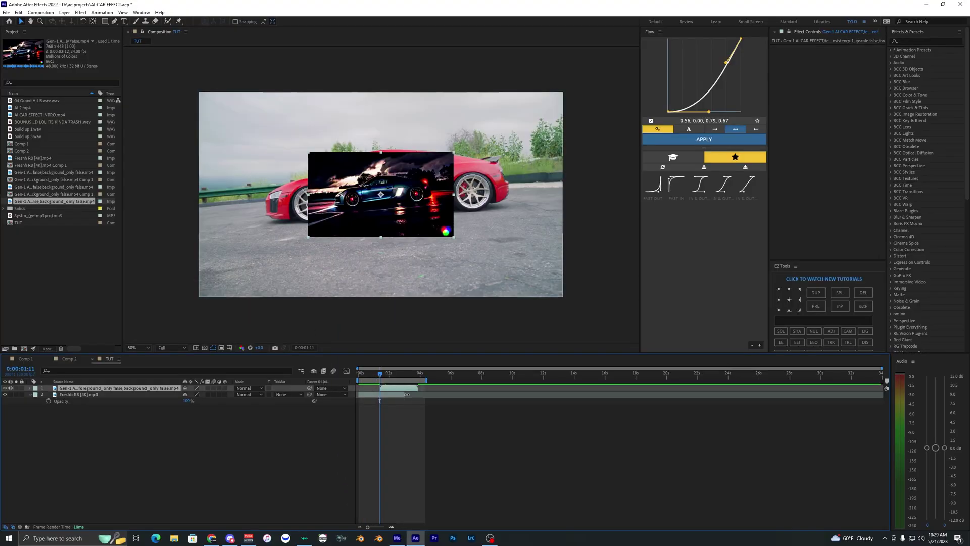
key(equal)
key(equal)
key(h)
key(Home)
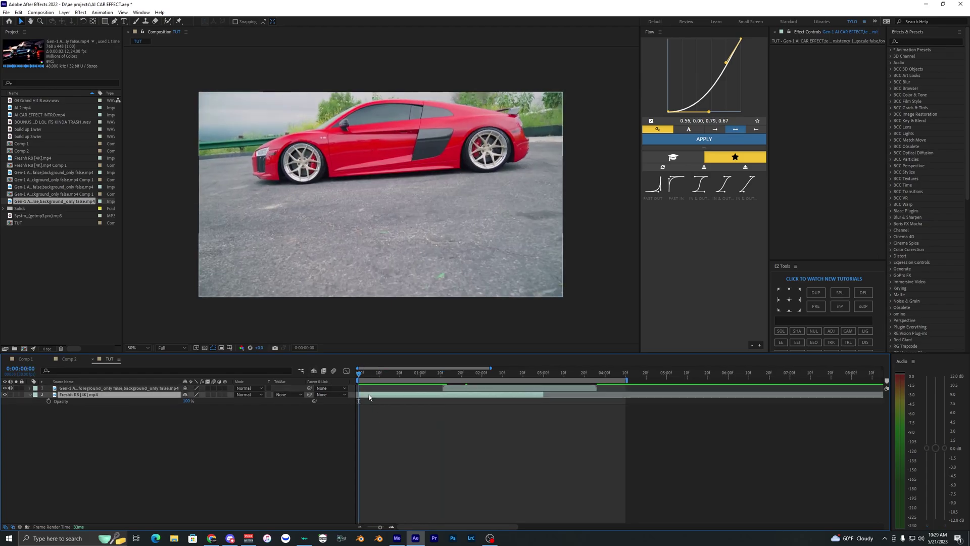
click(416, 396)
click(413, 405)
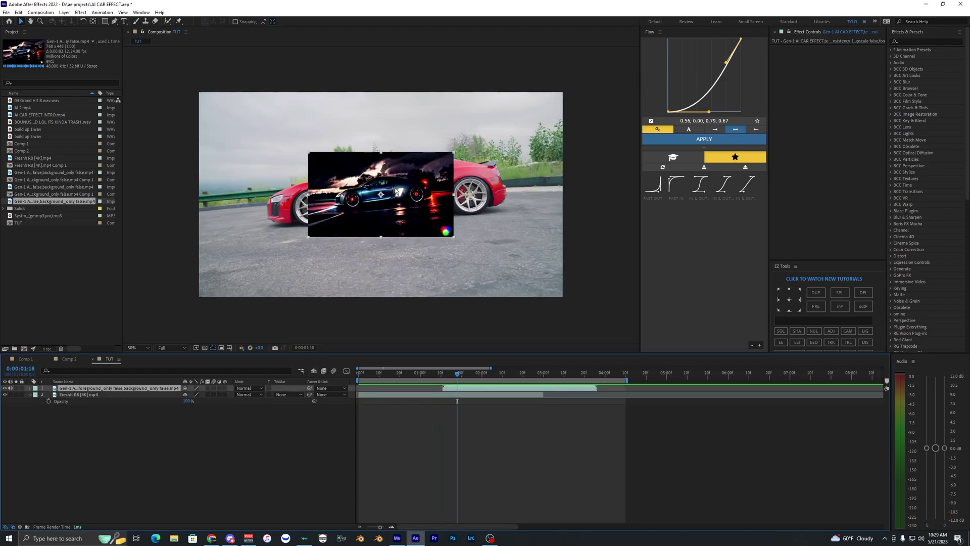
Set the lightning clip's scale to 250% so it fills the frame.
key(s)
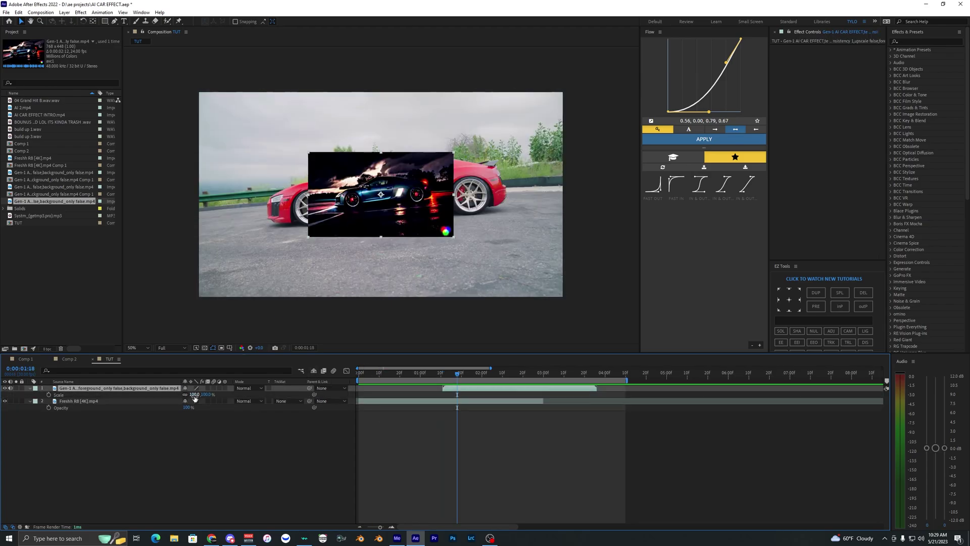
drag(194, 398, 243, 388)
click(404, 390)
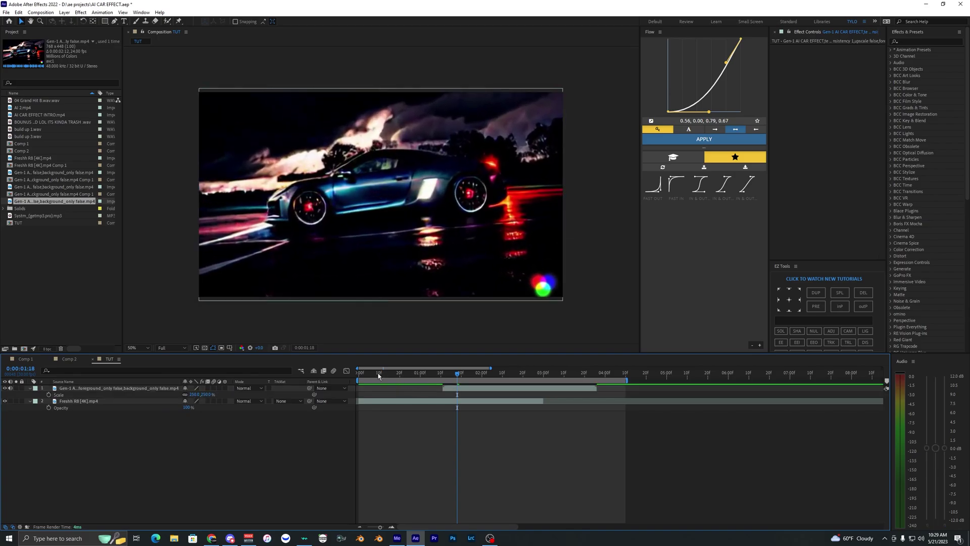
Play the composition from the start to check the cut from the car footage to the lightning clip.
click(358, 374)
key(space)
click(413, 402)
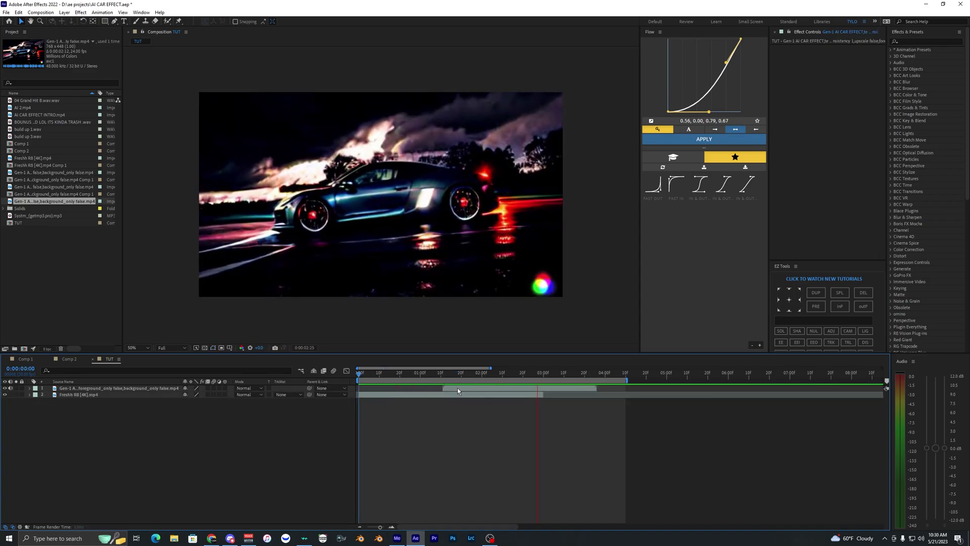
drag(437, 379, 484, 368)
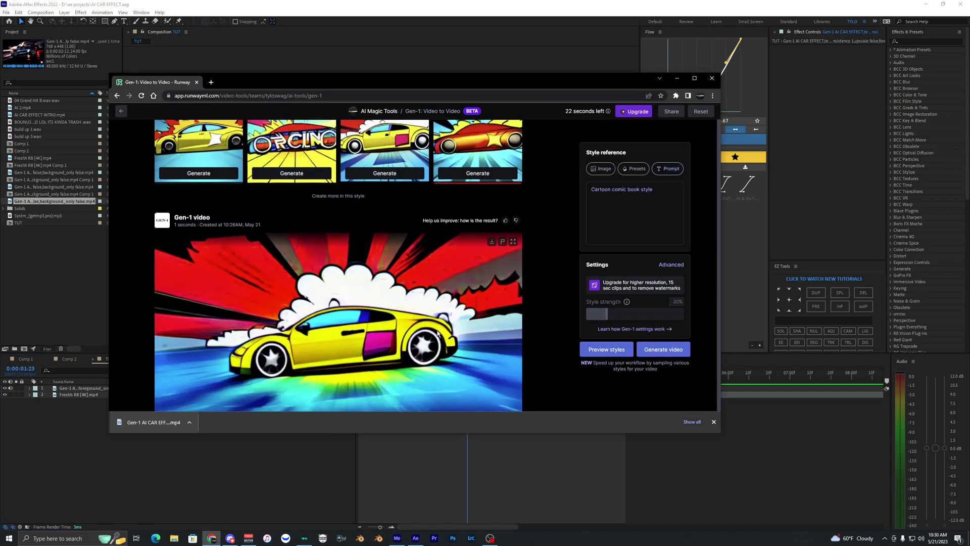
Download the comic book video from Runway and add it to the After Effects composition above the lightning clip, starting at 0:00:01:11.
scroll(488, 385, down, 1)
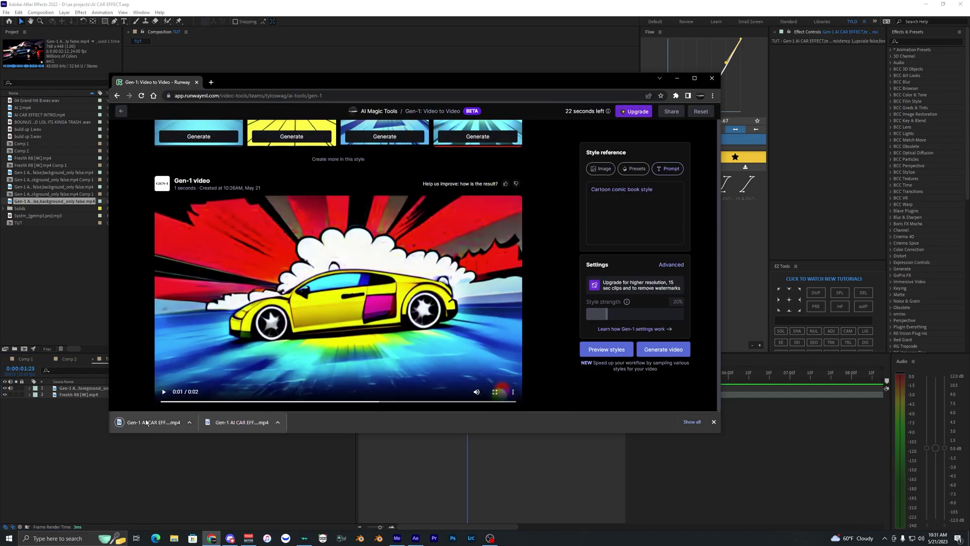
drag(145, 423, 474, 379)
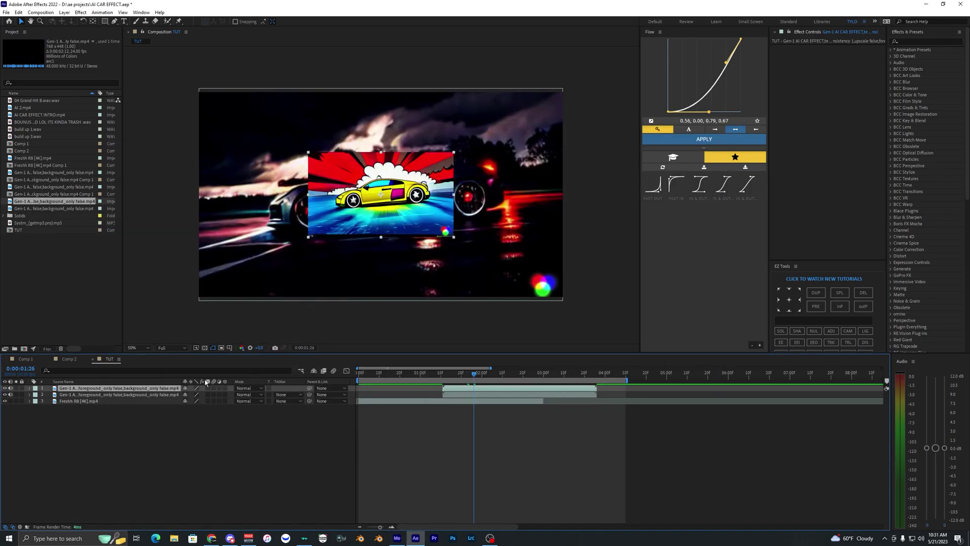
Set the comic book clip's scale to 250% and trim its start to 0:00:02:06.
text(s250)
key(Return)
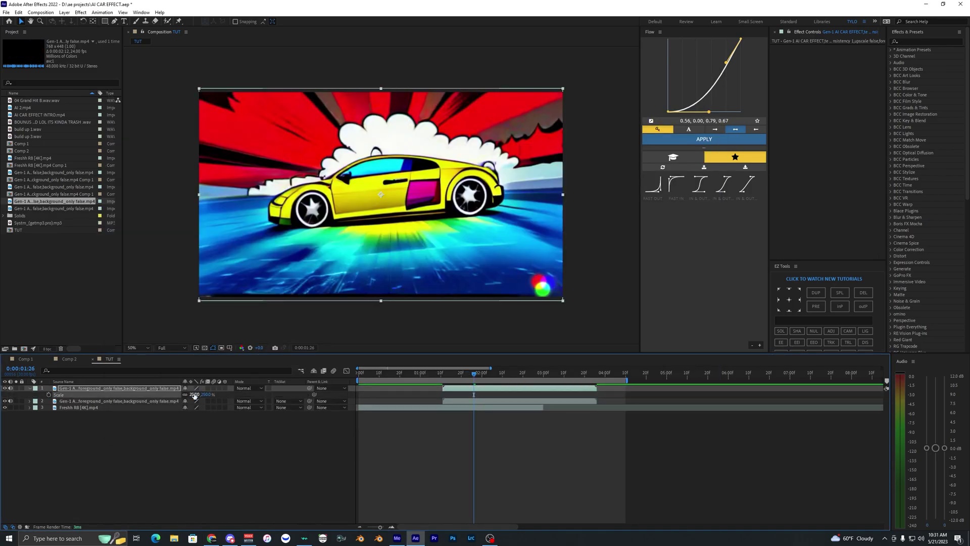
key(s)
click(495, 375)
key(alt+[)
Play the composition from the start to check the sequence of the car footage and both AI clips.
drag(494, 375, 312, 375)
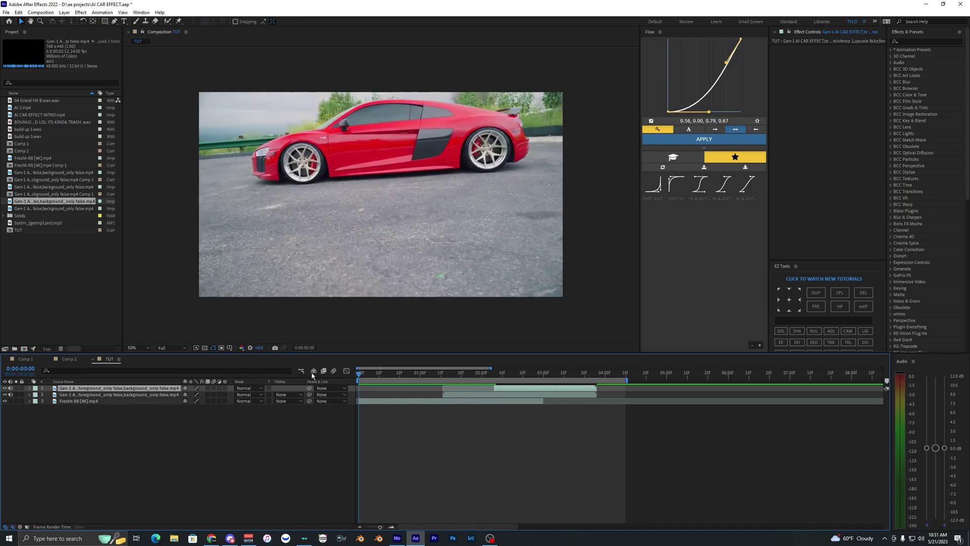
click(456, 395)
click(387, 429)
key(space)
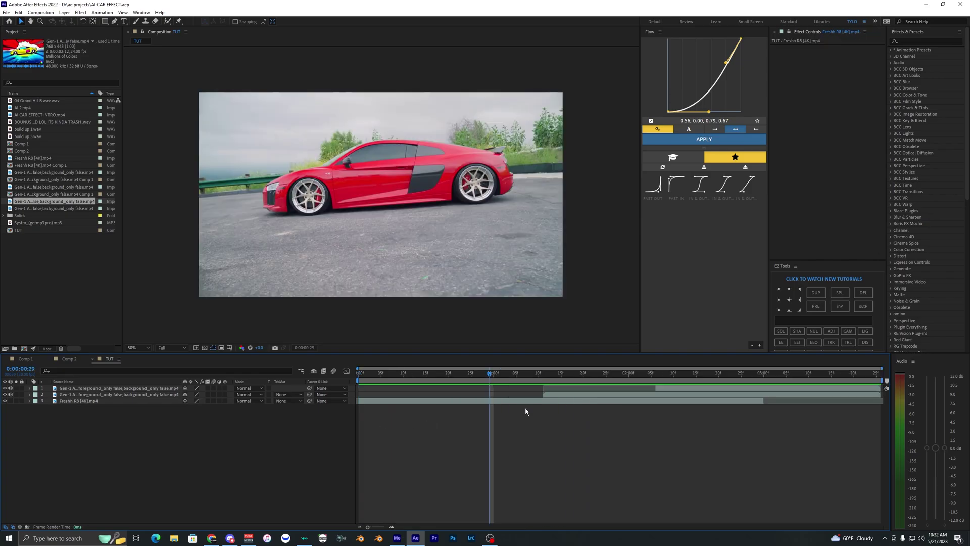
Pre-compose the original car footage and both AI clips into their own separate compositions.
click(523, 403)
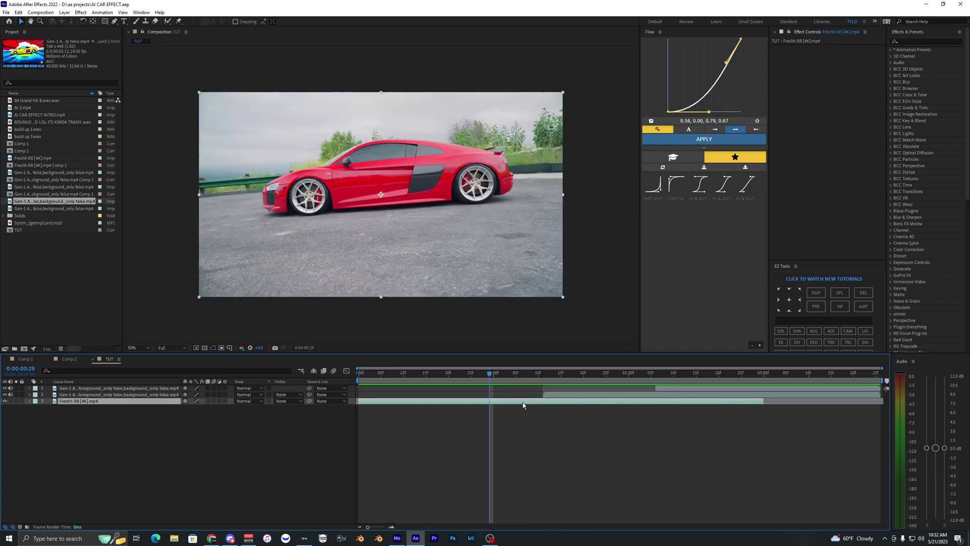
click(523, 407)
click(523, 401)
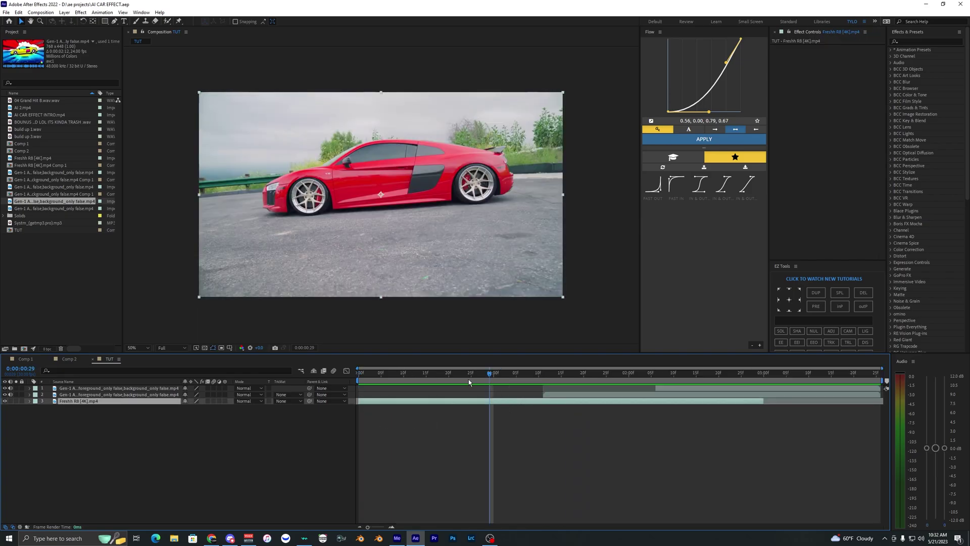
key(Home)
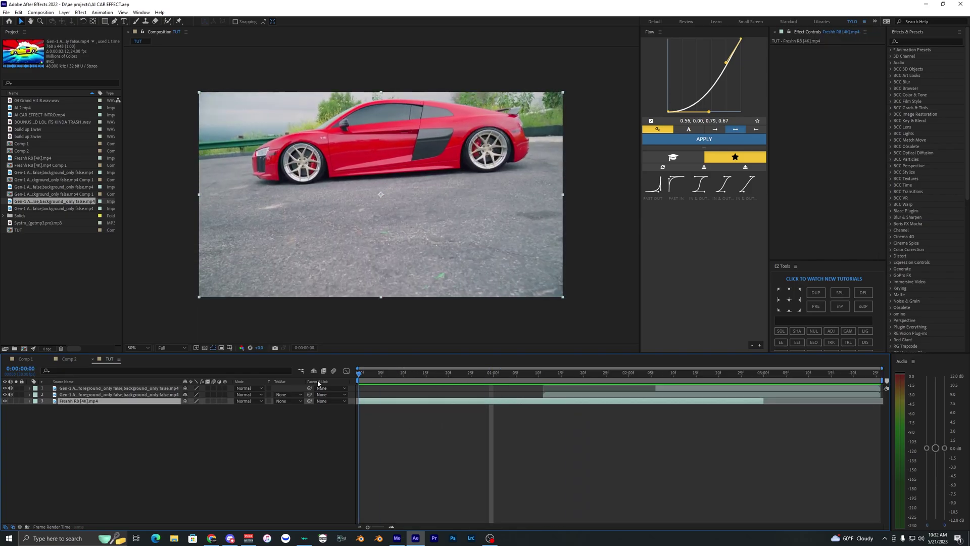
click(382, 417)
right_click(382, 402)
click(420, 362)
click(504, 318)
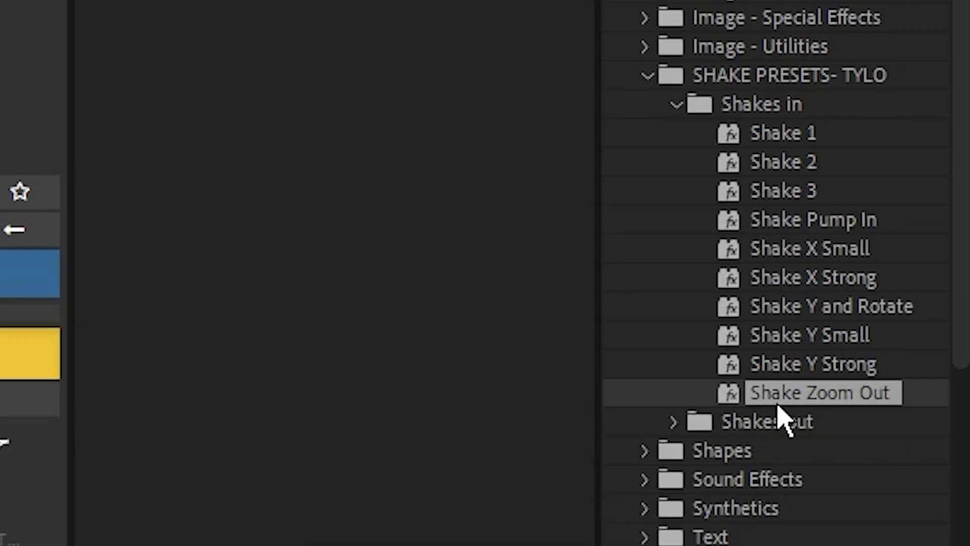
Apply the Shake Zoom Out preset to the lightning clip at 0:00:01:11 and preview the composition with motion blur enabled.
drag(820, 392, 31, 399)
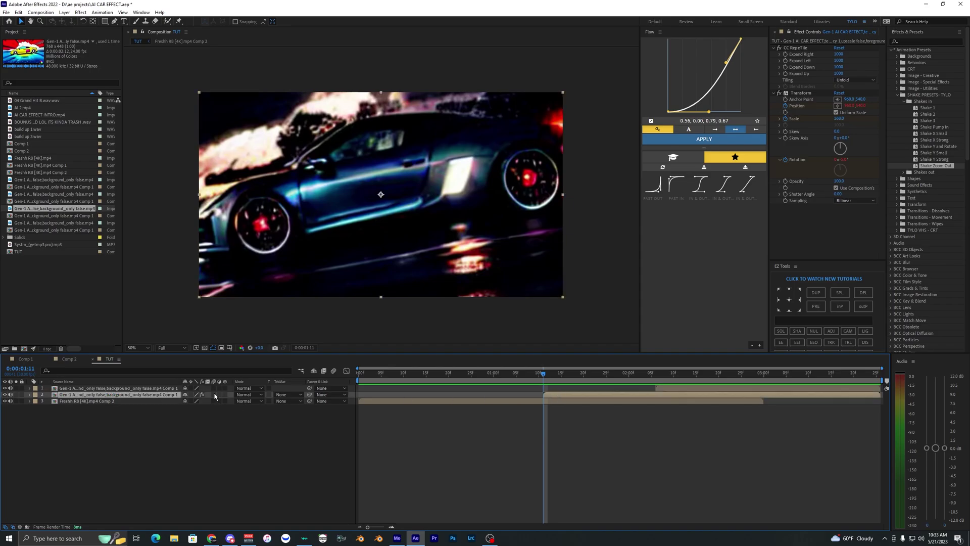
click(414, 413)
key(Home)
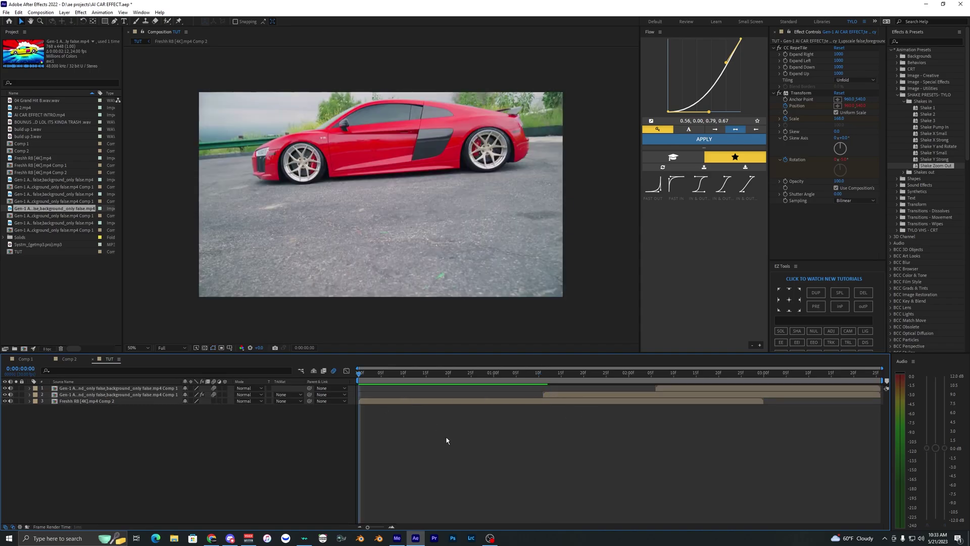
key(space)
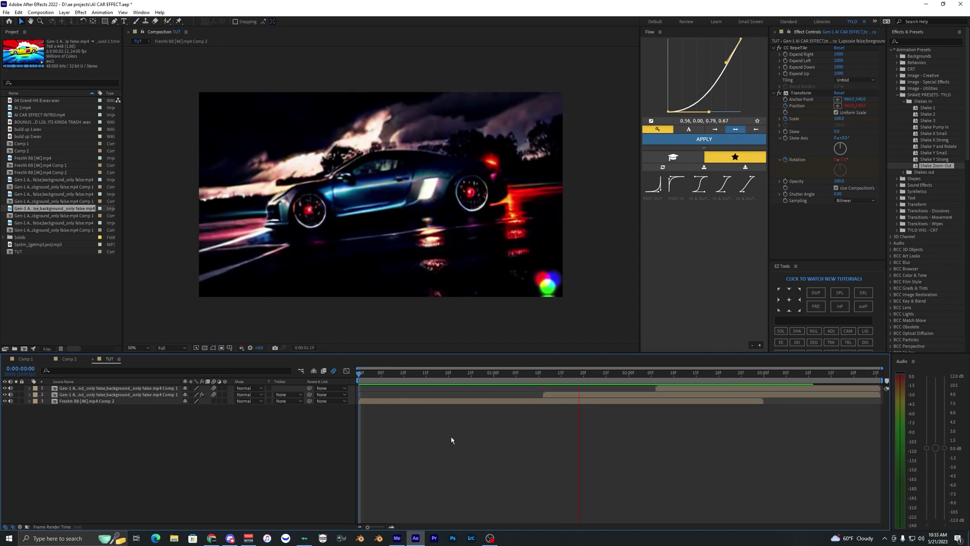
key(space)
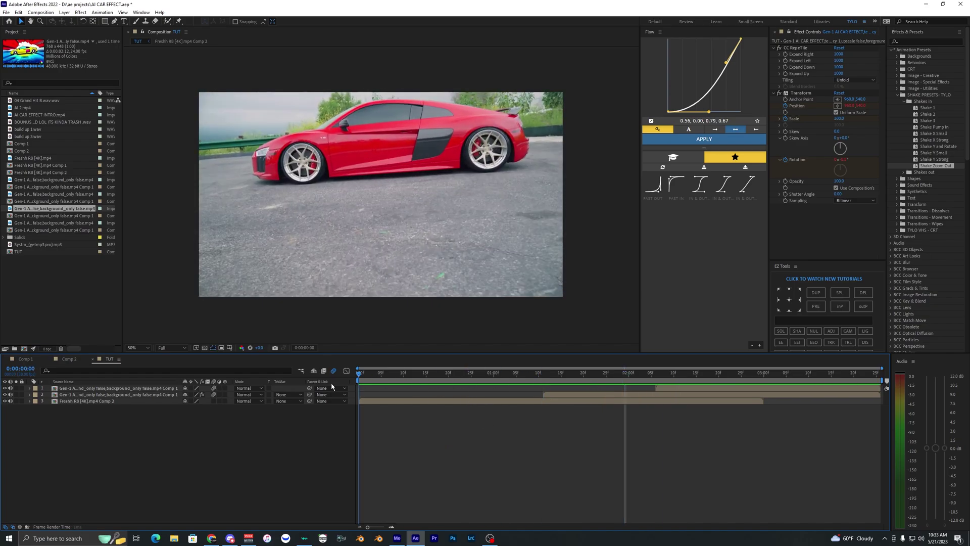
key(space)
click(531, 402)
click(559, 395)
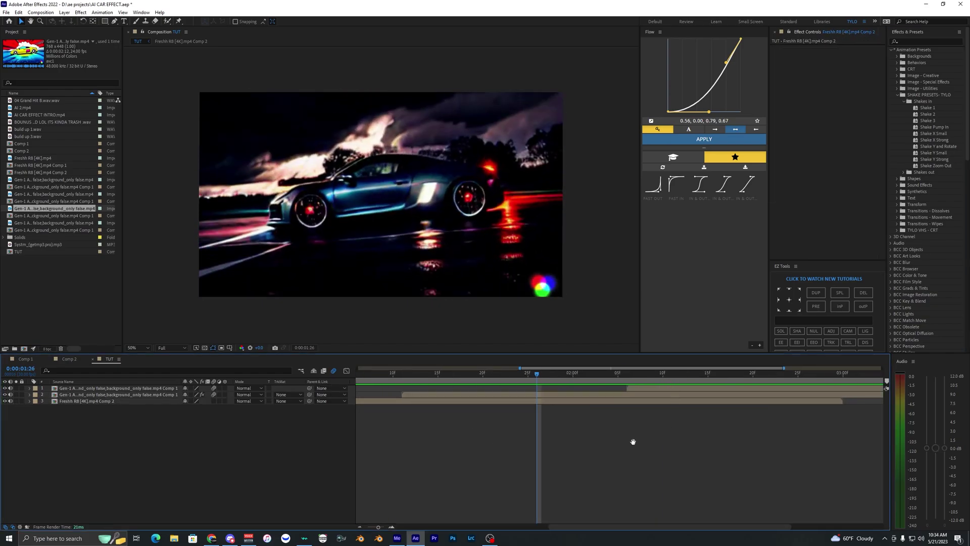
Apply the Shake Y and Rotate preset to the comic book clip at its start, 0:00:02:06.
drag(618, 444, 518, 440)
key(minus)
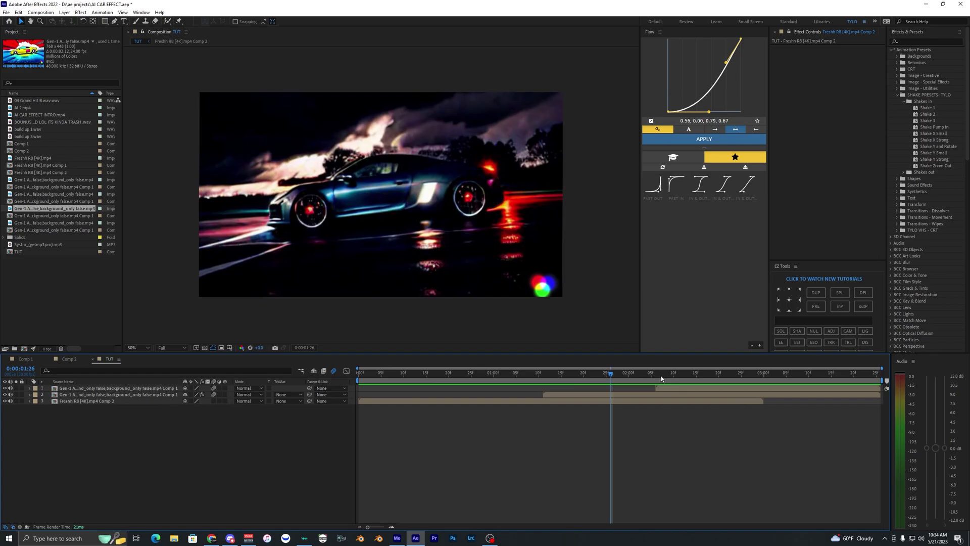
drag(661, 375, 656, 378)
click(675, 388)
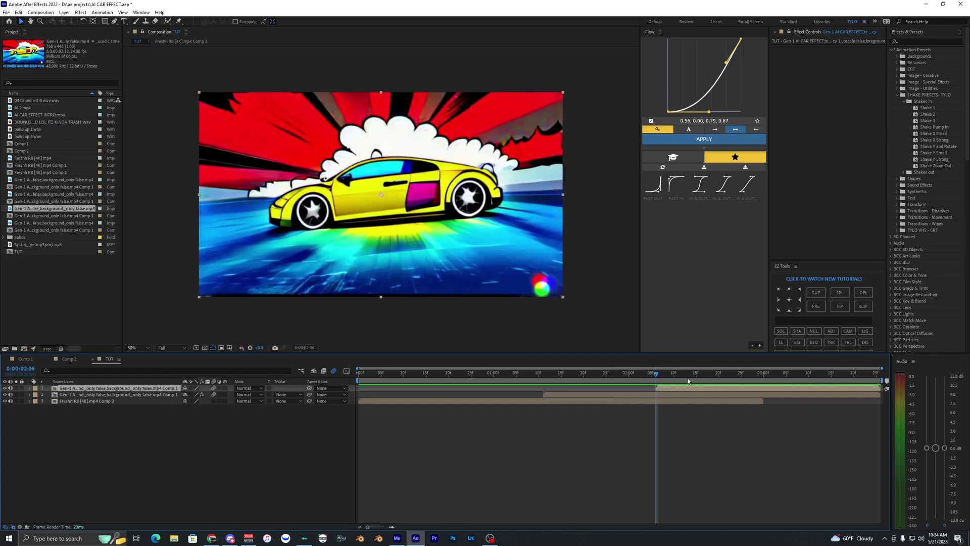
click(927, 108)
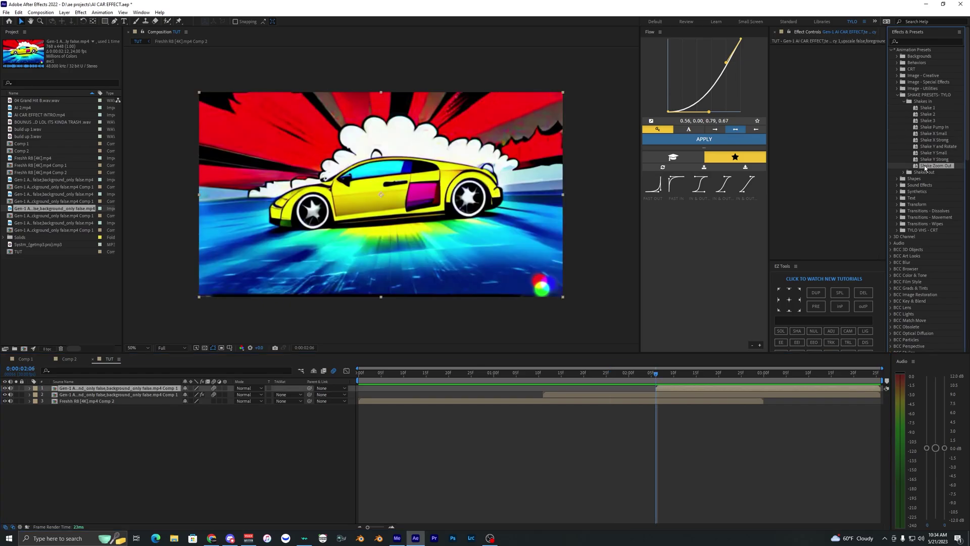
click(662, 395)
click(672, 388)
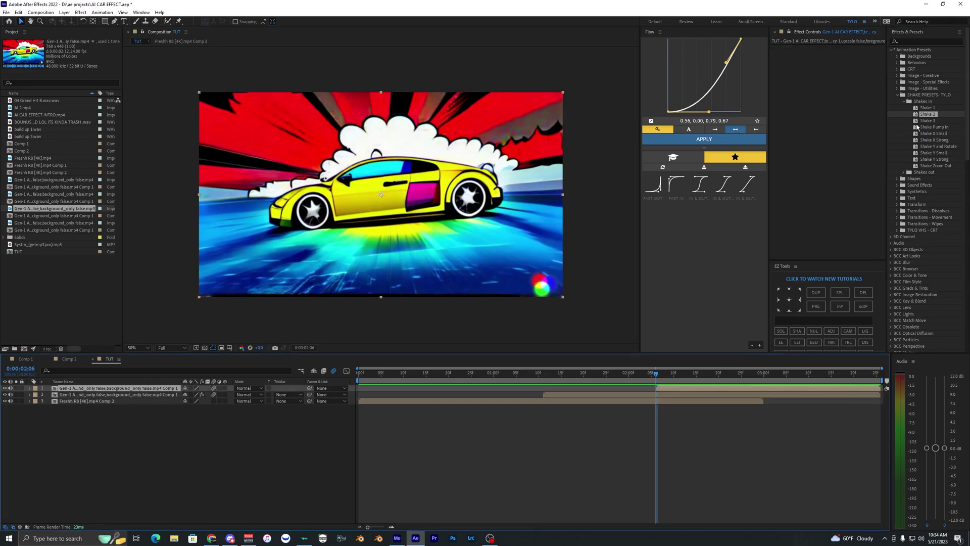
click(934, 159)
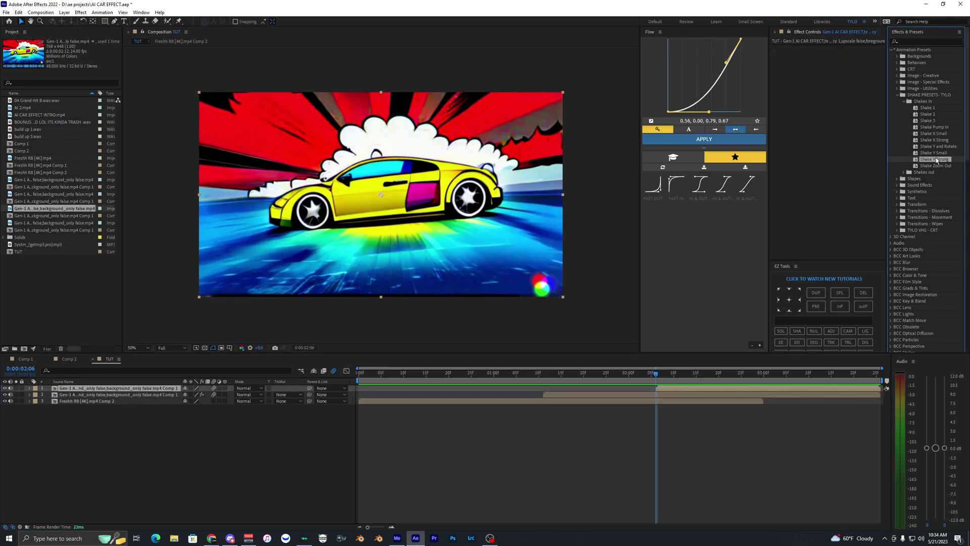
double_click(935, 146)
drag(938, 147, 811, 105)
Play the composition from the start to review the shake transitions on both AI clips.
click(646, 426)
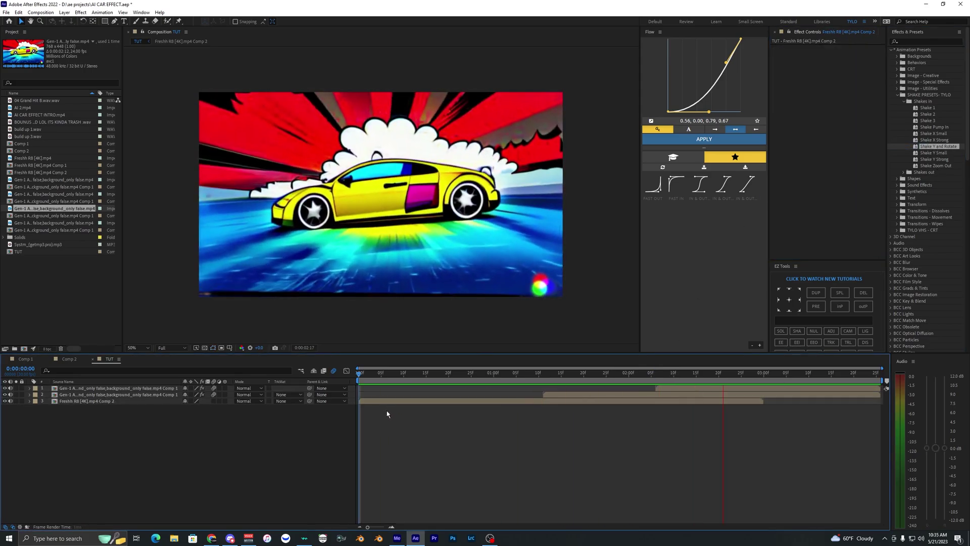
key(space)
click(379, 402)
mouse_move(362, 376)
mouse_down()
mouse_move(418, 385)
mouse_move(359, 389)
mouse_up()
click(379, 408)
click(387, 402)
click(388, 408)
click(388, 401)
click(374, 408)
click(375, 402)
click(374, 408)
key(space)
key(space)
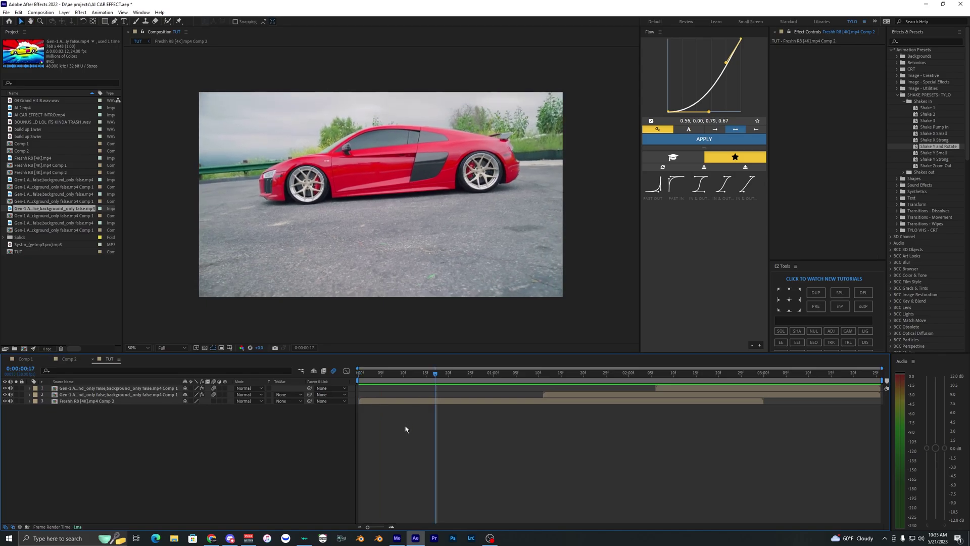
click(403, 402)
click(402, 410)
drag(363, 374, 452, 422)
click(454, 402)
click(450, 408)
click(452, 403)
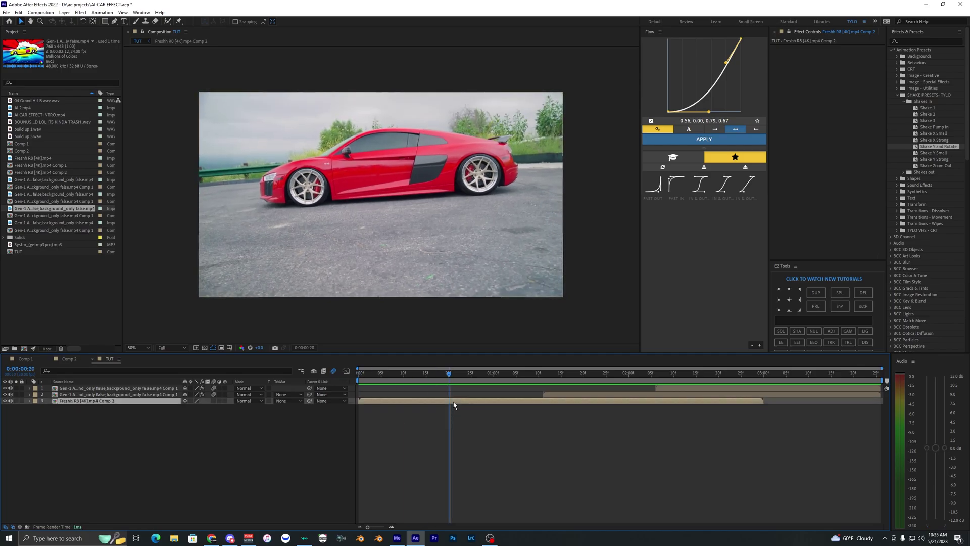